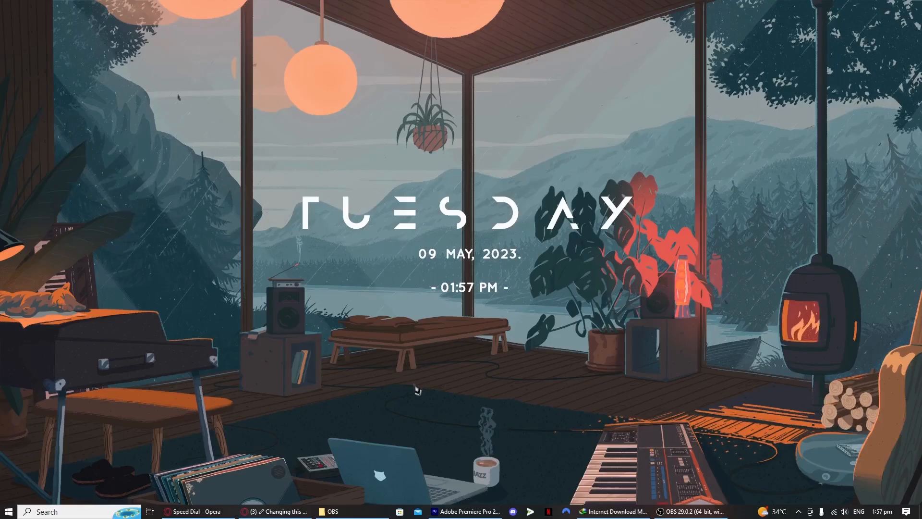
Check the installed apps list in Add or remove programs settings, then close Settings
left_click(204, 512)
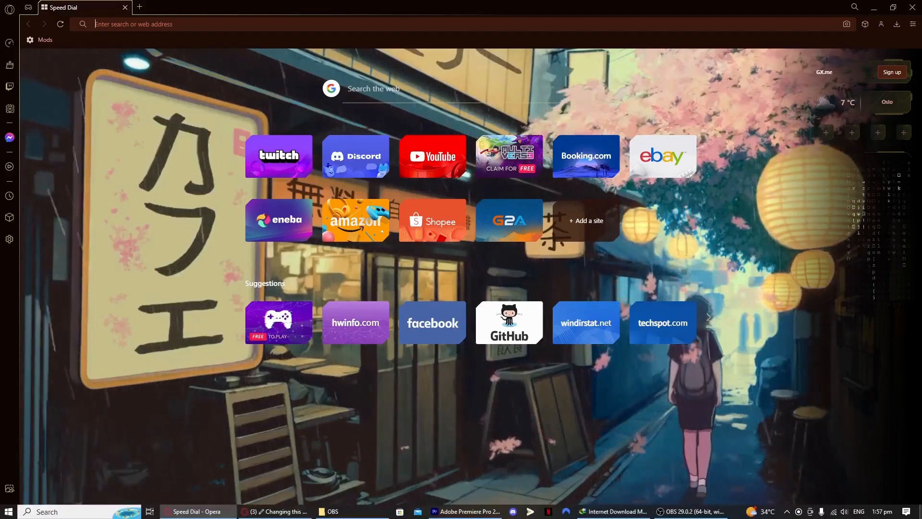
left_click(920, 514)
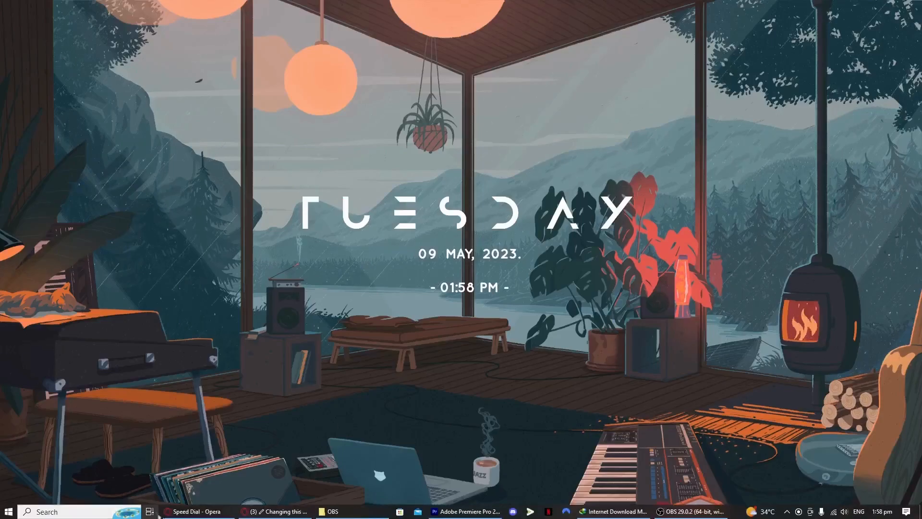
left_click(103, 513)
type("remove")
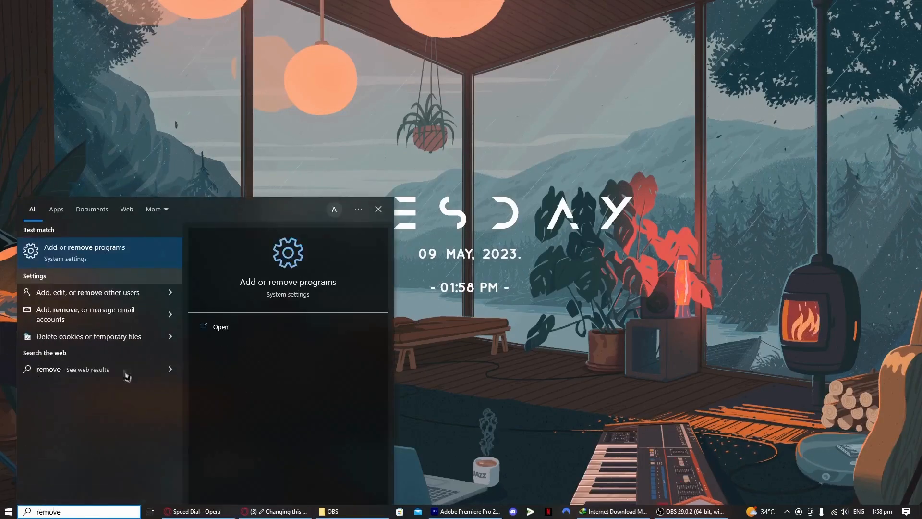
key("Return")
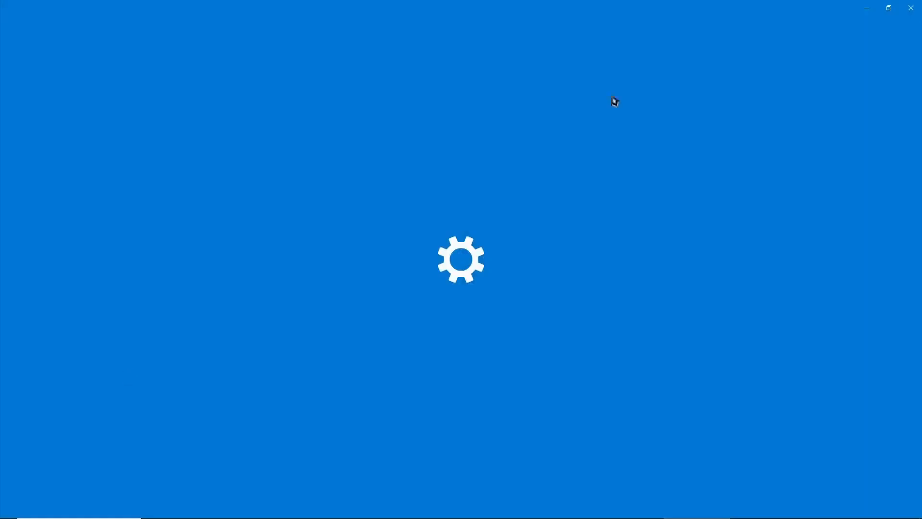
scroll(380, 408, "down", 8)
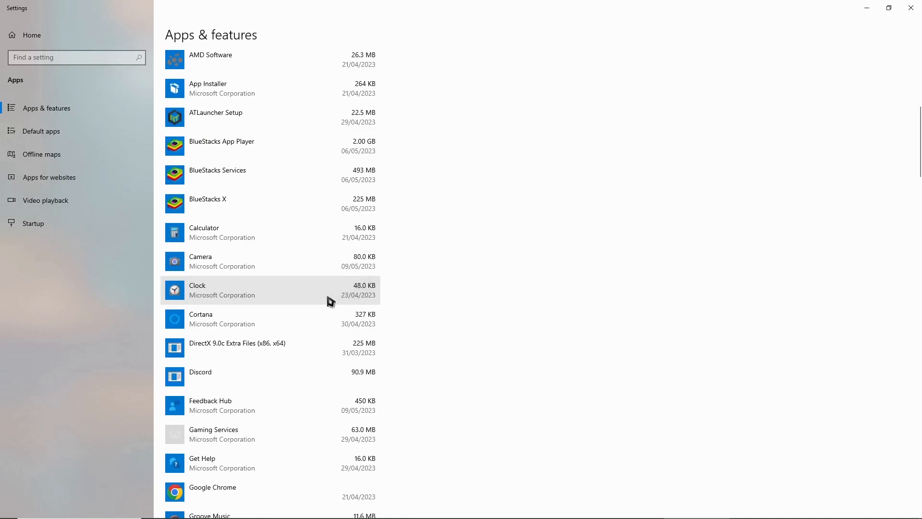
scroll(374, 288, "down", 3)
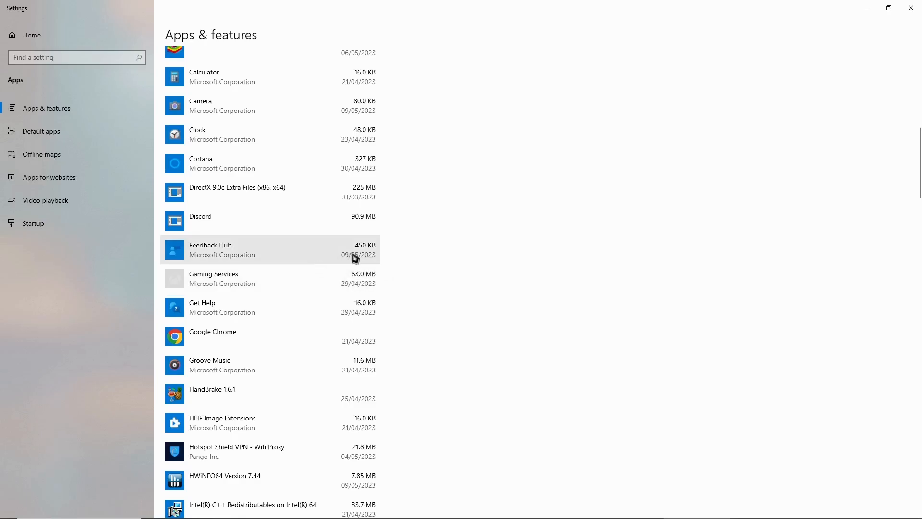
scroll(354, 258, "up", 12)
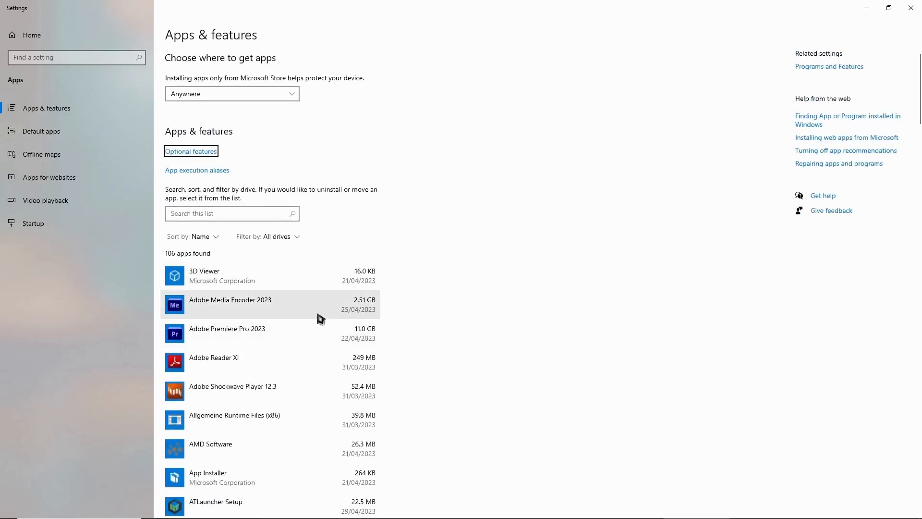
scroll(319, 317, "down", 7)
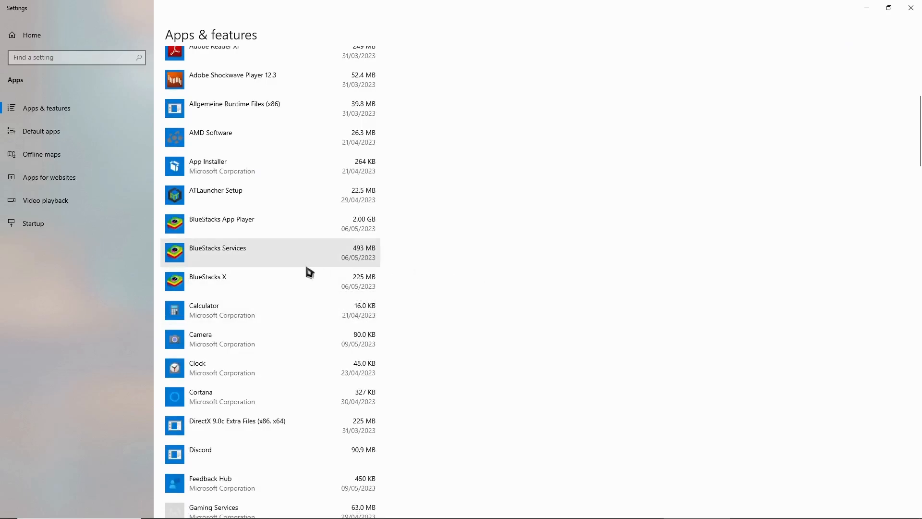
scroll(320, 335, "up", 7)
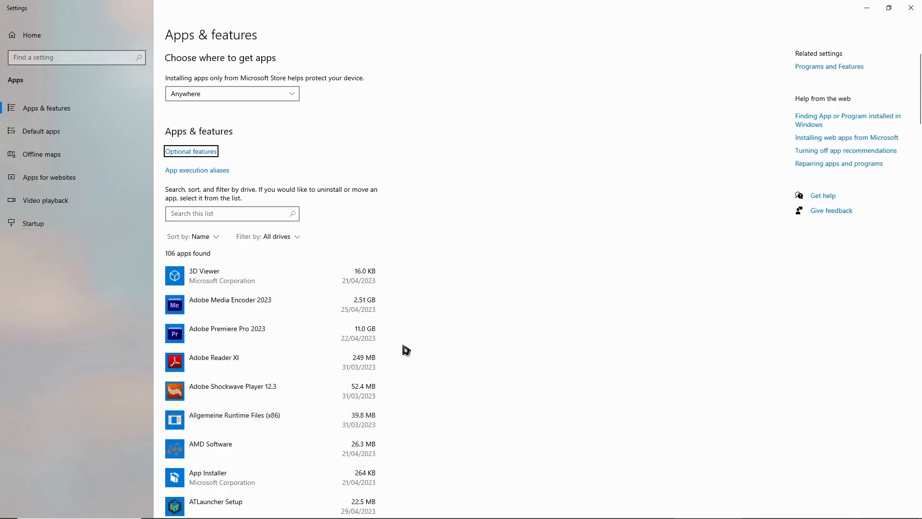
left_click(910, 8)
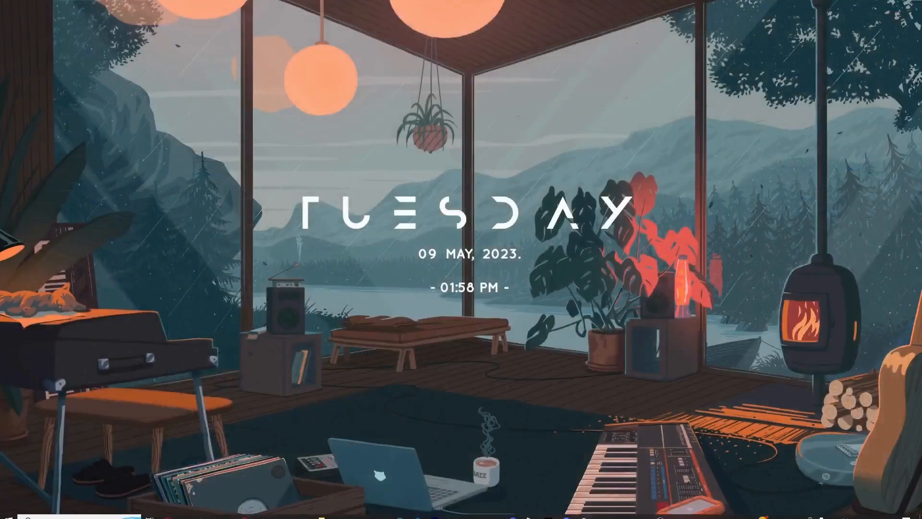
Load google.com in Opera and search for MPO
left_click(226, 513)
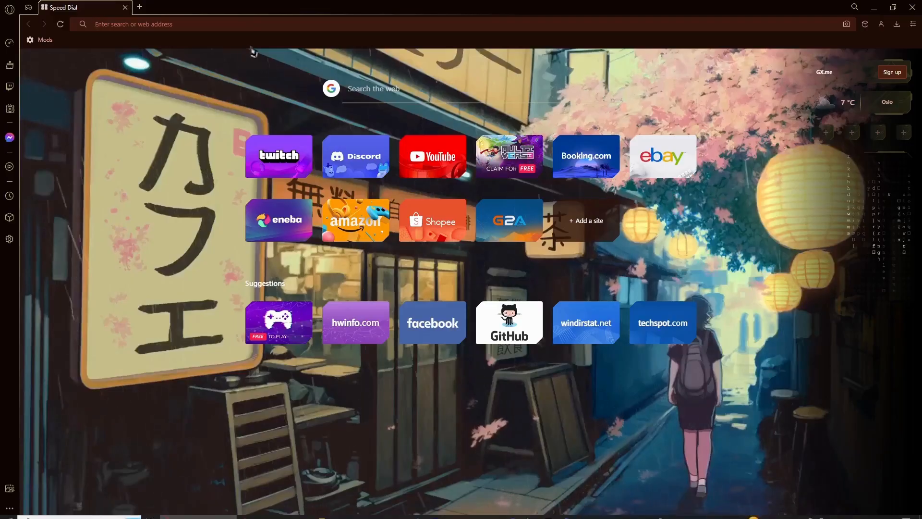
type("google.com")
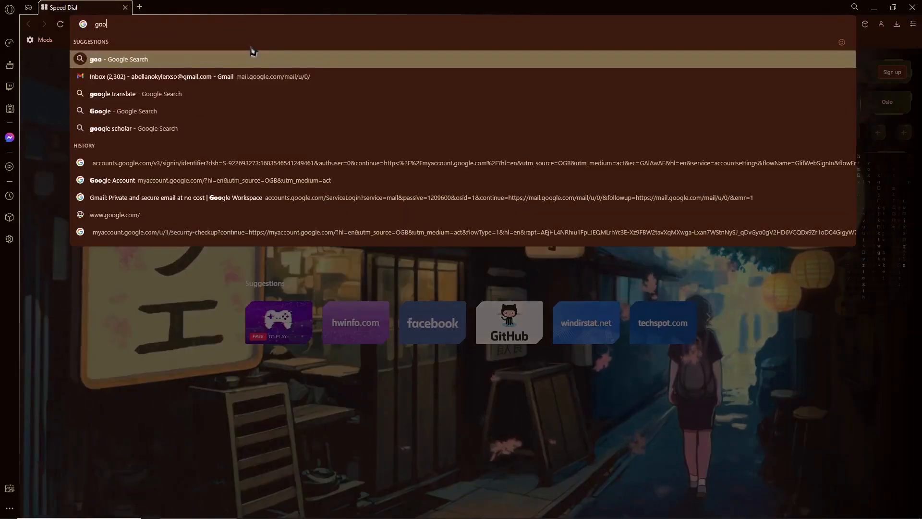
key("Return")
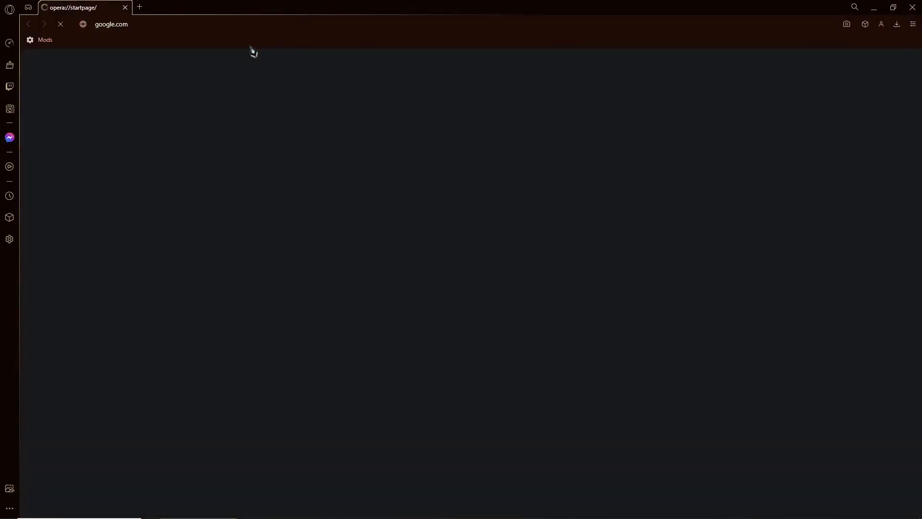
type("MPO")
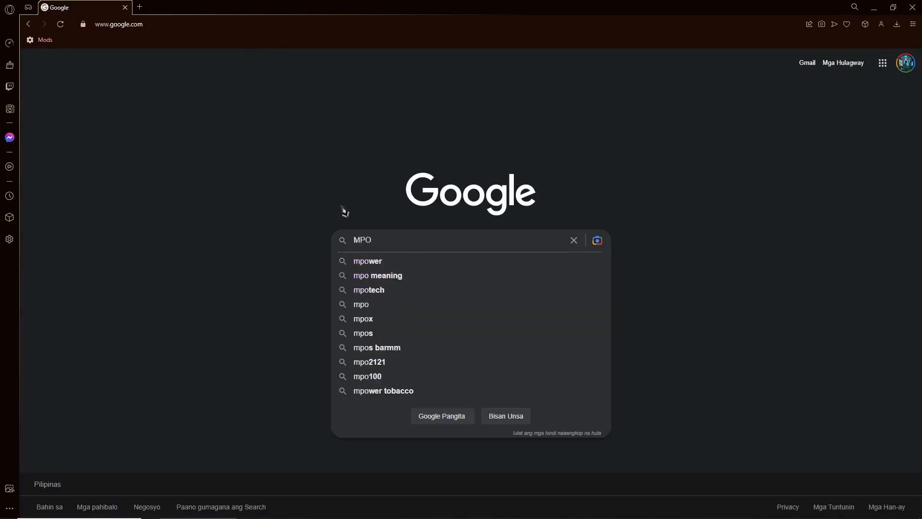
key("Return")
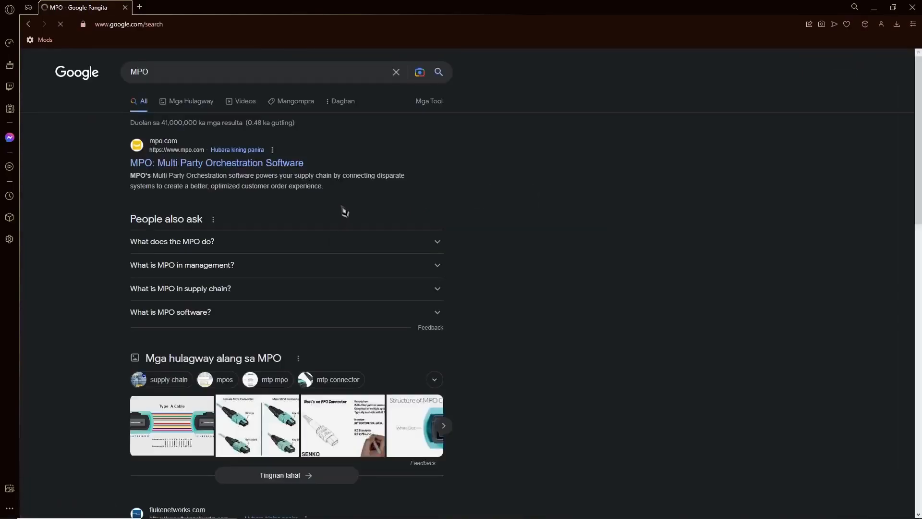
Refine the search to 'mpo multiplane overlay' and expand 'What is MPO multiplane overlay?'
left_click(207, 81)
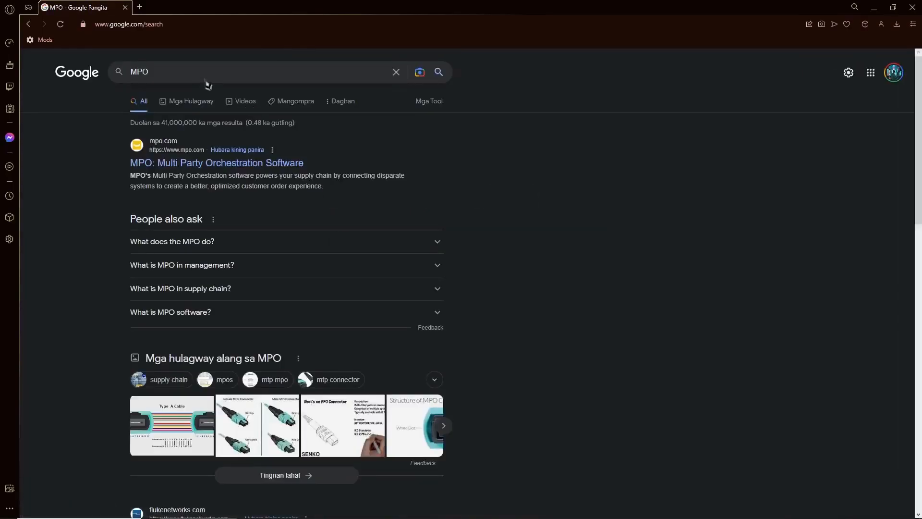
type("MULTIPLA")
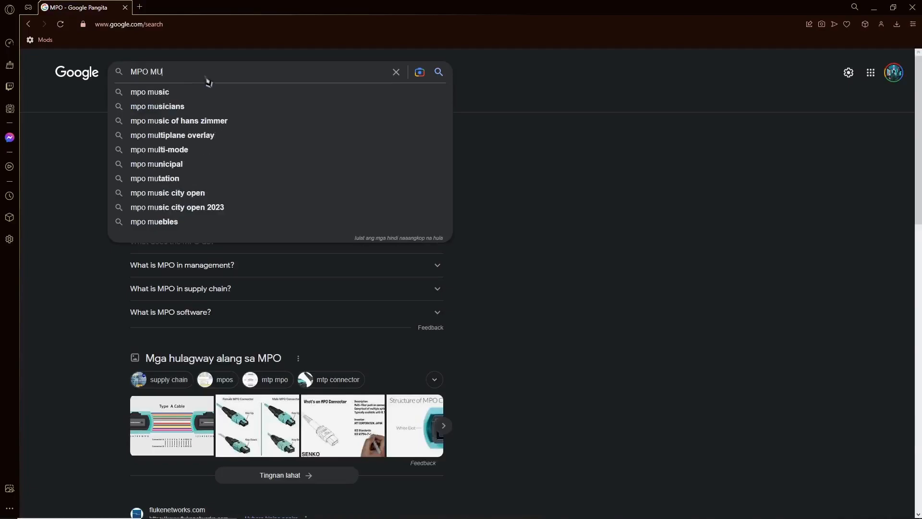
key("Down")
key("Return")
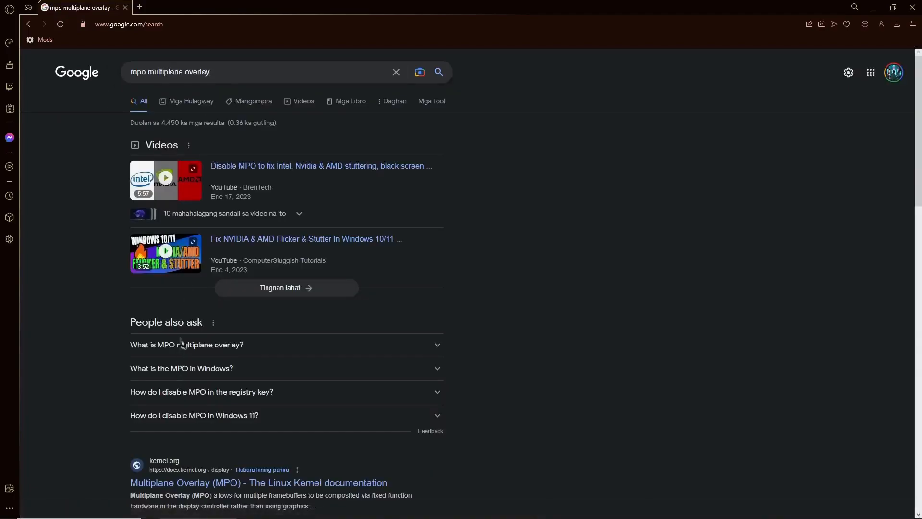
left_click(185, 345)
Read the kernel.org MPO answer, then clear the 'mpo multiplane overlay' query from the search box
scroll(165, 375, "down", 1)
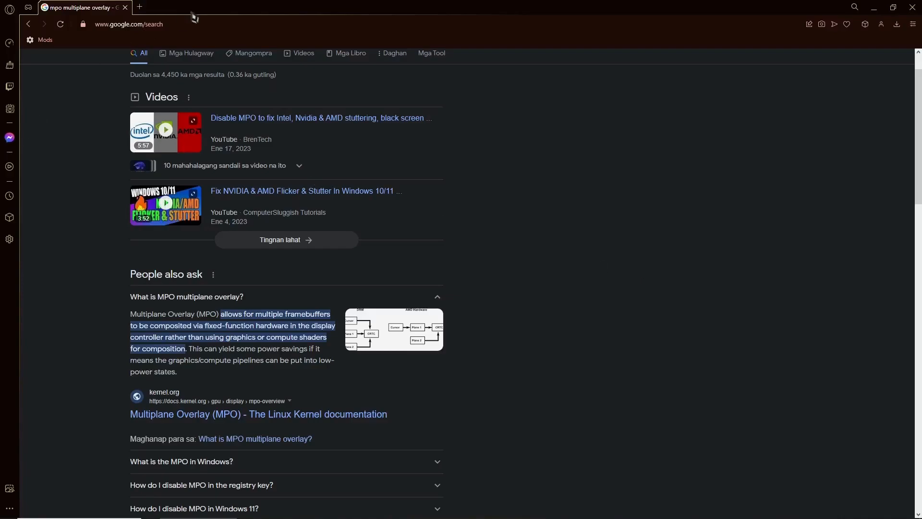
scroll(251, 93, "up", 1)
left_click(240, 75)
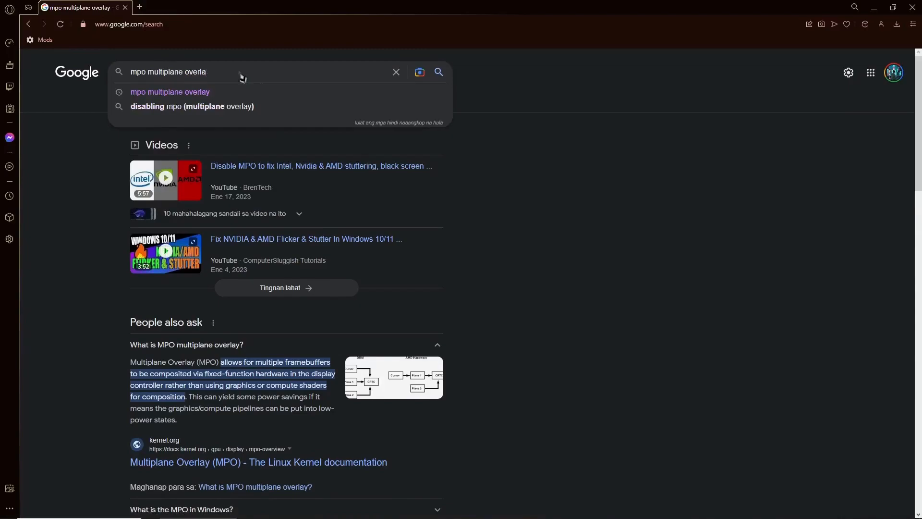
key("ctrl+a")
key("BackSpace")
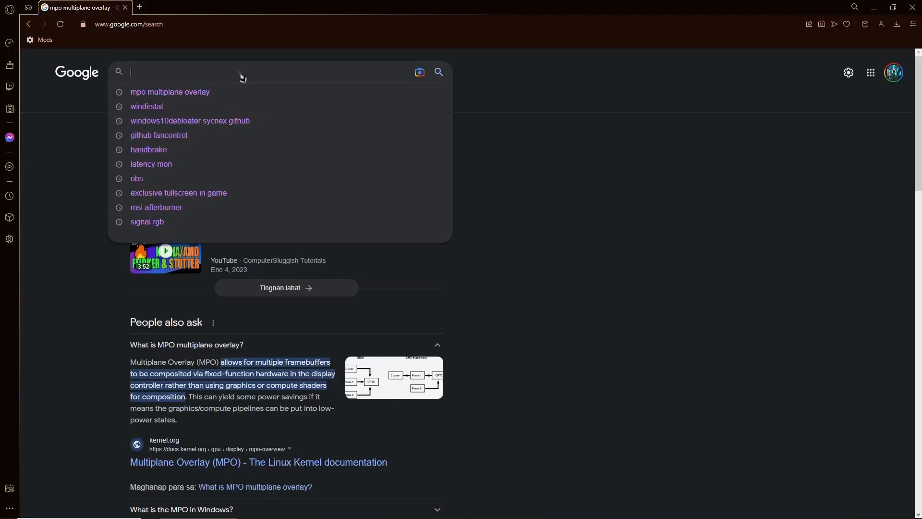
Search 'mpo disable.reg nvidia', read the 'disabling MPO - NVIDIA' forum thread, then go back
type("mpo d")
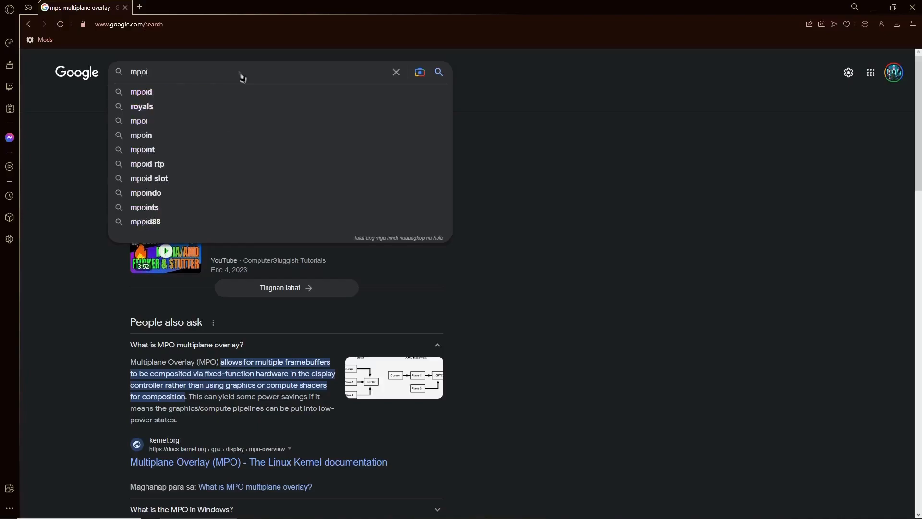
type("isable.reg ")
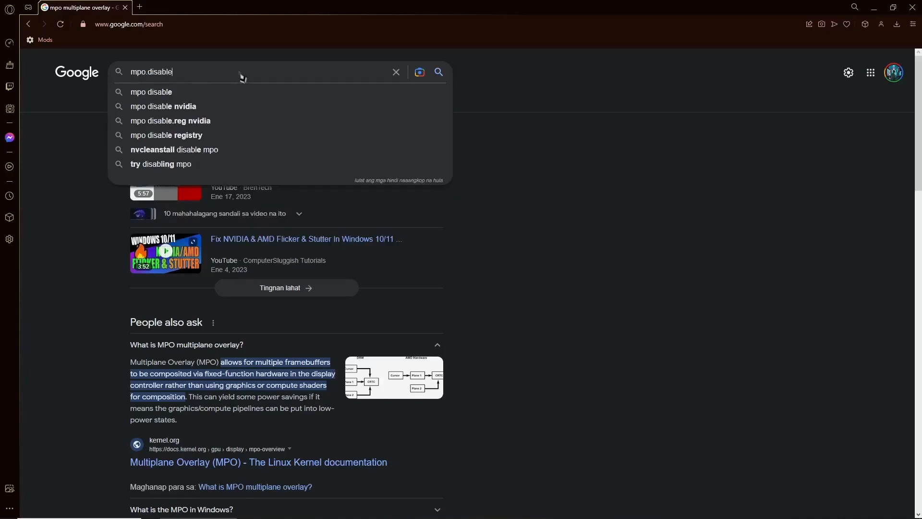
type("nvidia")
key("Return")
left_click(207, 165)
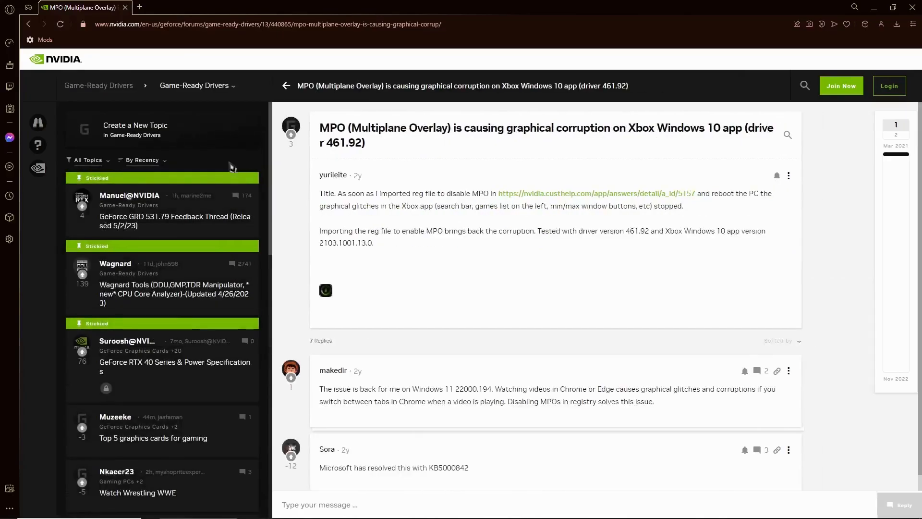
scroll(423, 242, "down", 1)
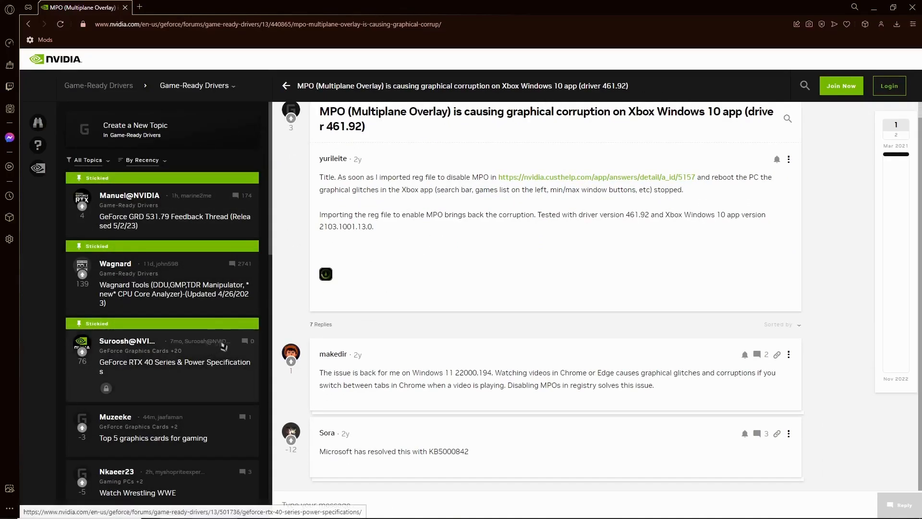
key("alt+Left")
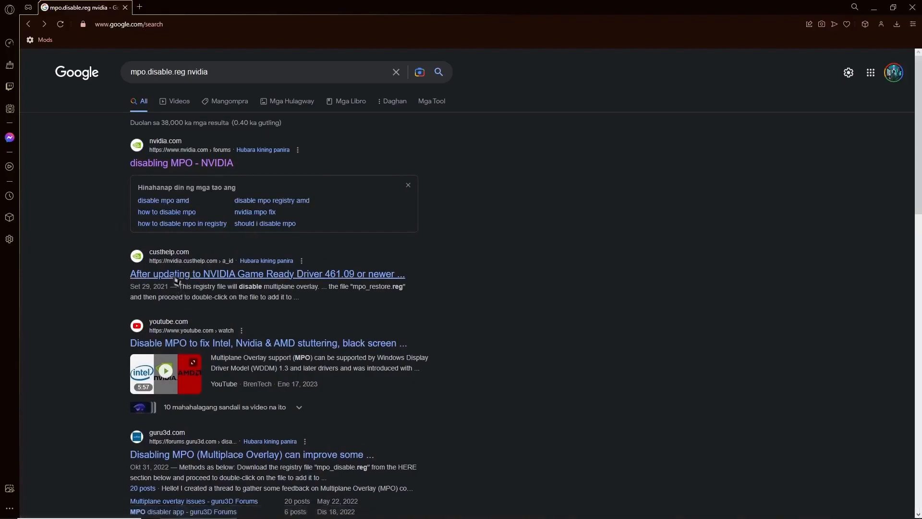
Download mpo_disable.reg from NVIDIA's driver 461.09 flicker article, then close the browser
left_click(176, 278)
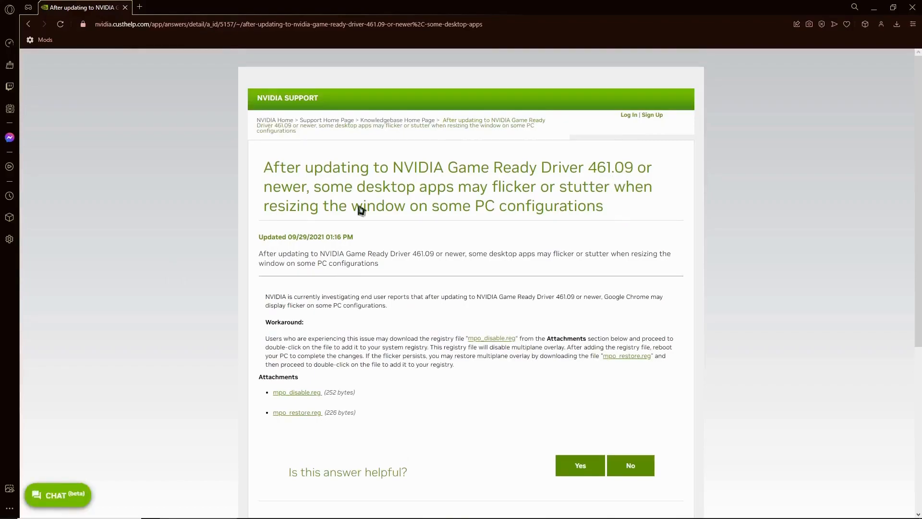
left_click_drag(331, 193, 635, 190)
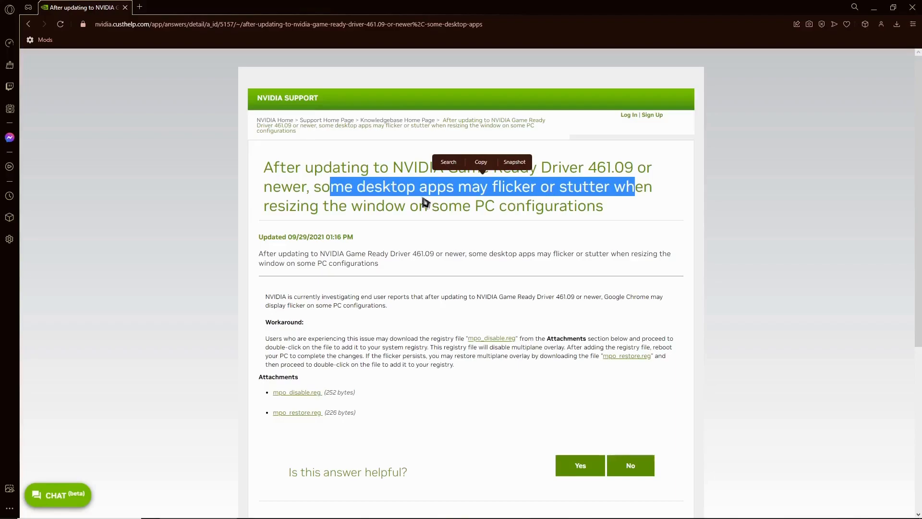
left_click_drag(297, 207, 473, 208)
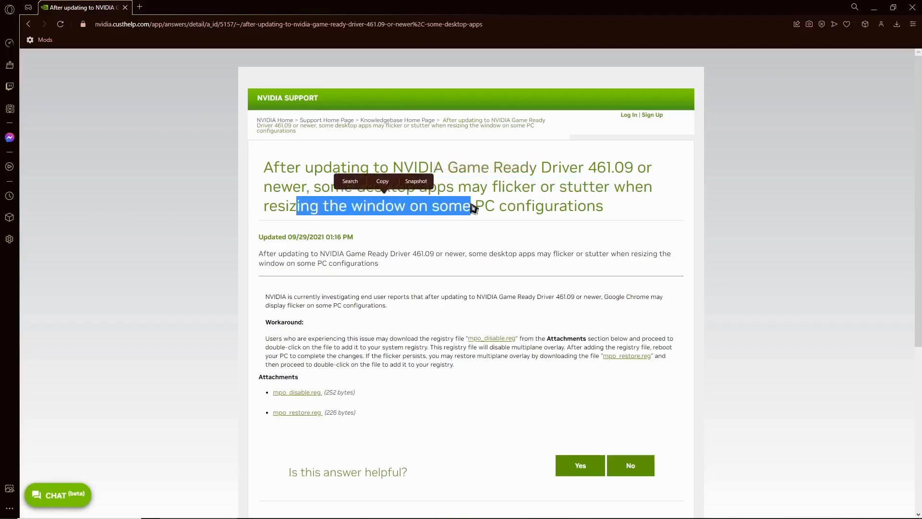
scroll(358, 274, "down", 1)
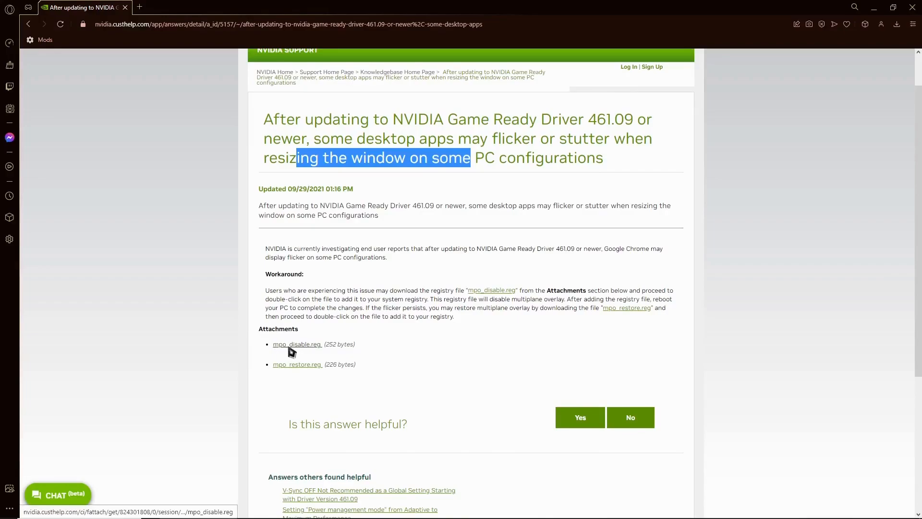
left_click(290, 346)
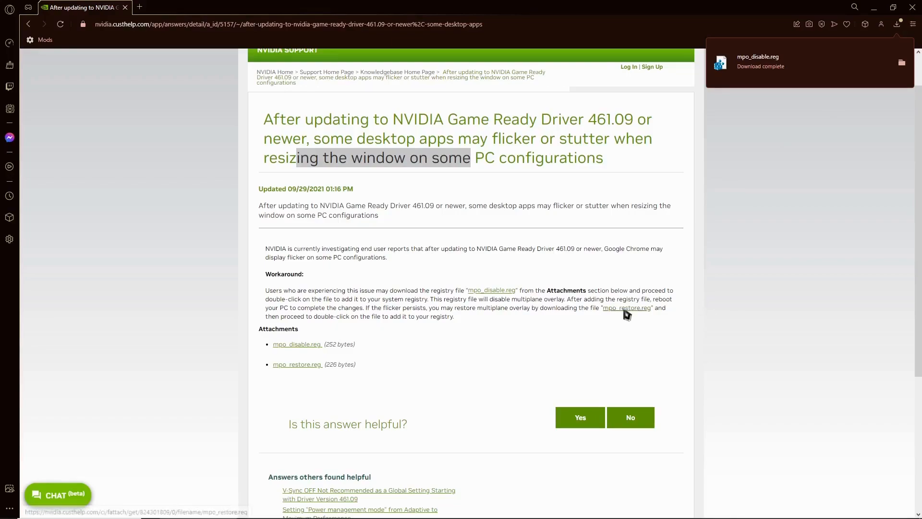
left_click(912, 7)
Search for 'registry' and run Registry Editor as administrator
left_click(913, 7)
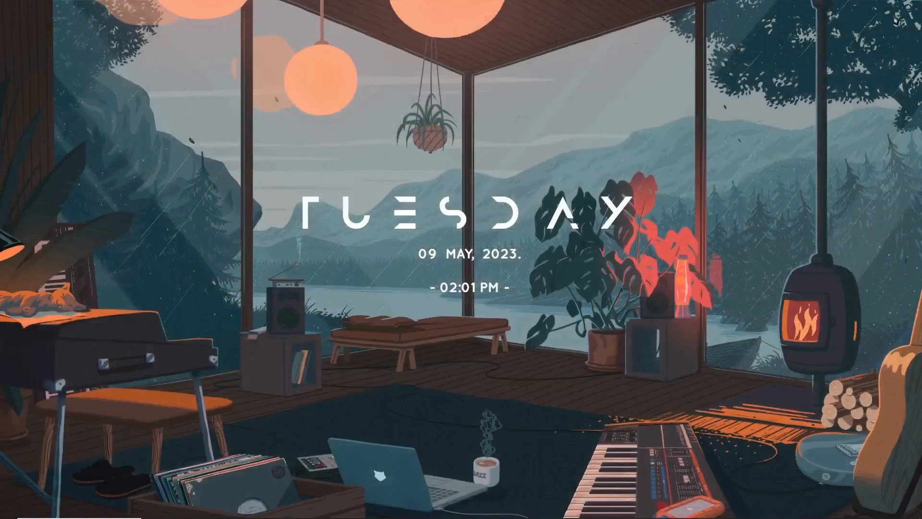
key("super+s")
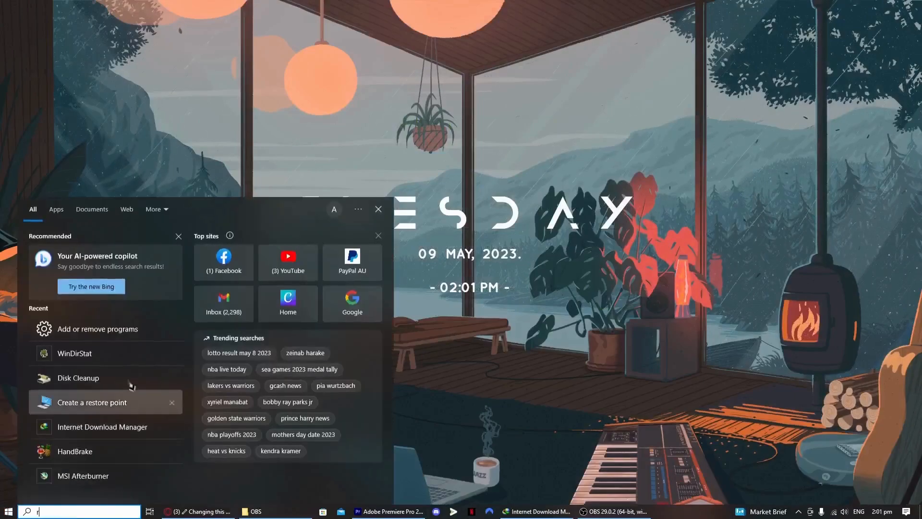
type("regio")
key("BackSpace")
type("stry")
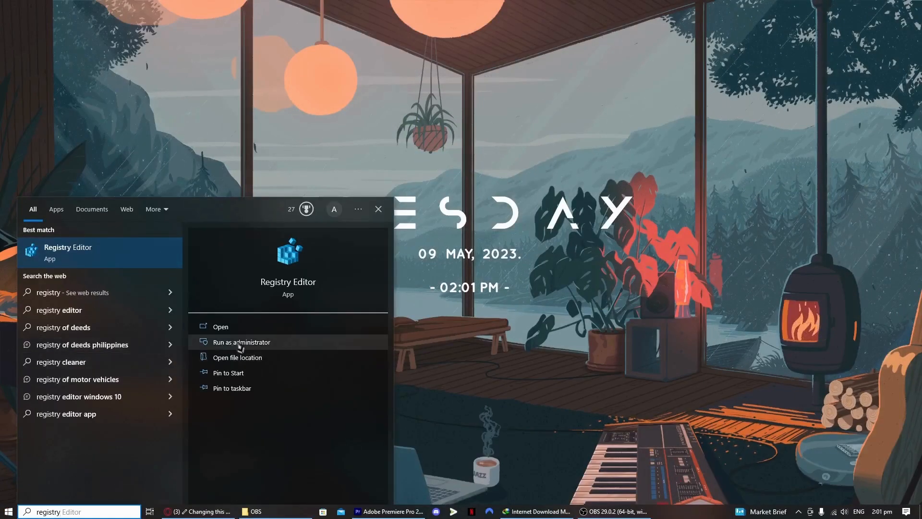
left_click(239, 343)
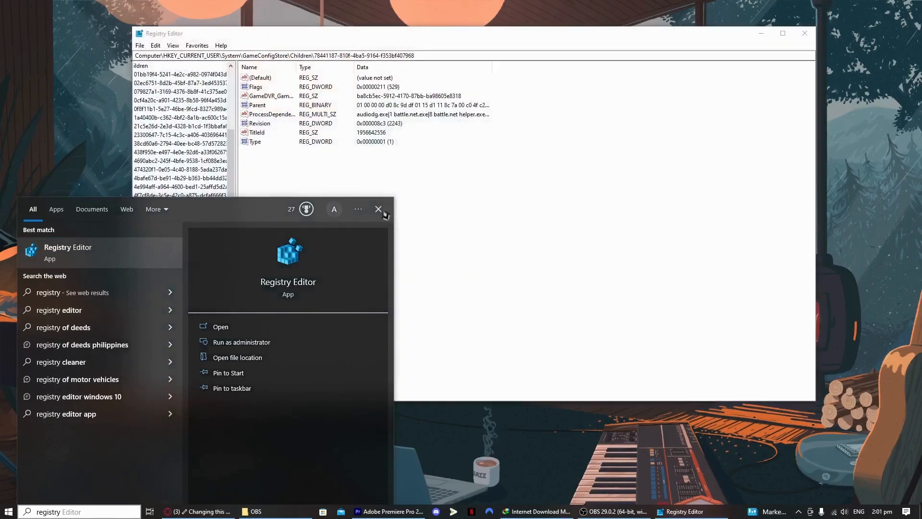
left_click(379, 210)
left_click_drag(195, 402, 169, 400)
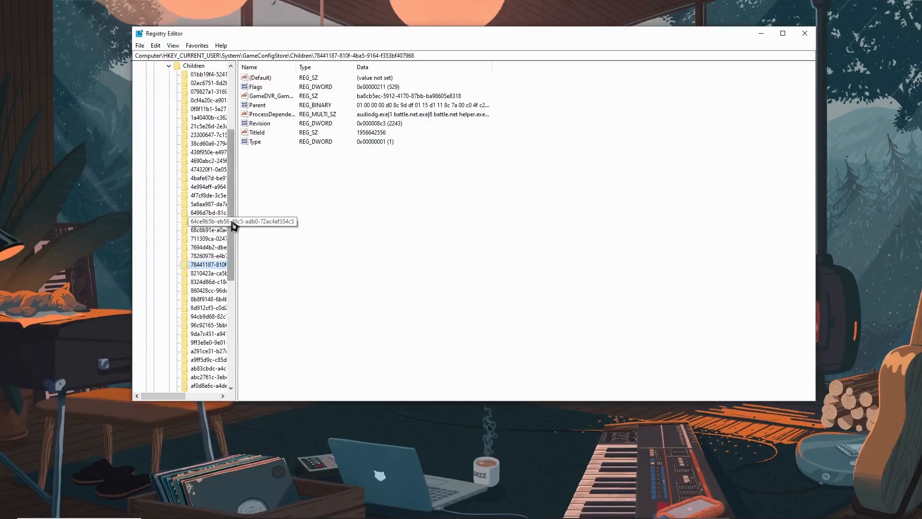
left_click_drag(234, 226, 233, 144)
Collapse the key tree to Computer and expand HKEY_LOCAL_MACHINE and its SOFTWARE key
left_click(138, 67)
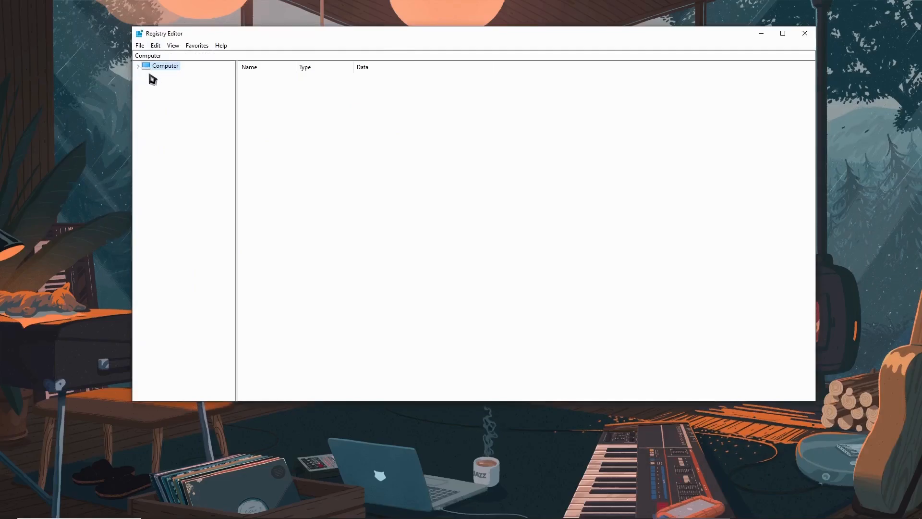
double_click(149, 69)
left_click(146, 83)
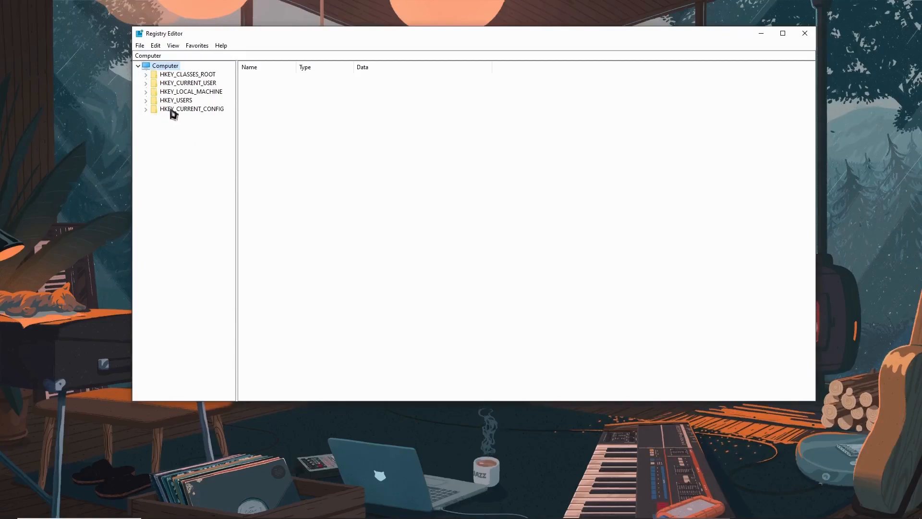
left_click(202, 94)
double_click(202, 94)
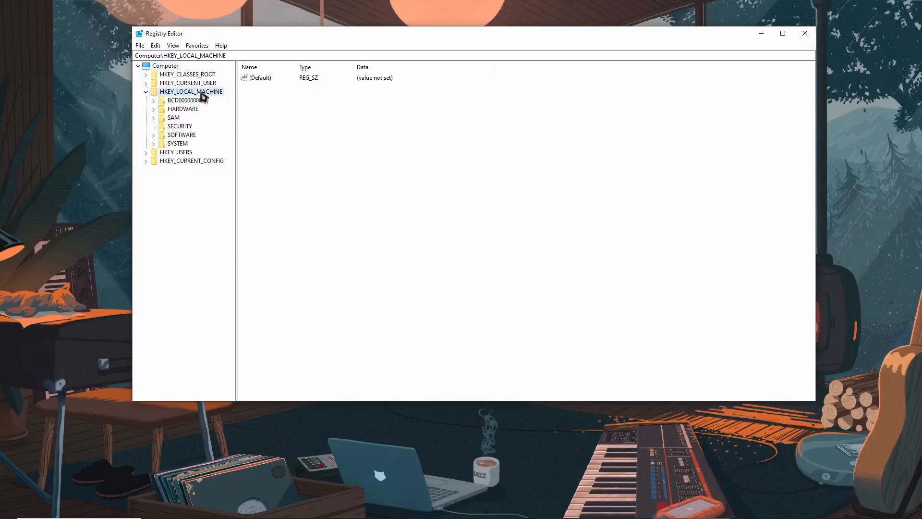
double_click(190, 136)
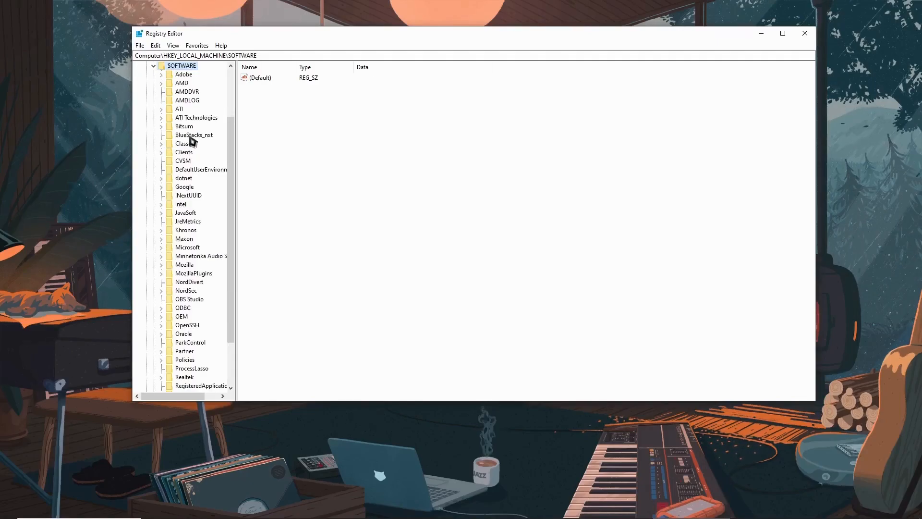
Expand Microsoft > Windows and select the Dwm key
scroll(192, 142, "down", 3)
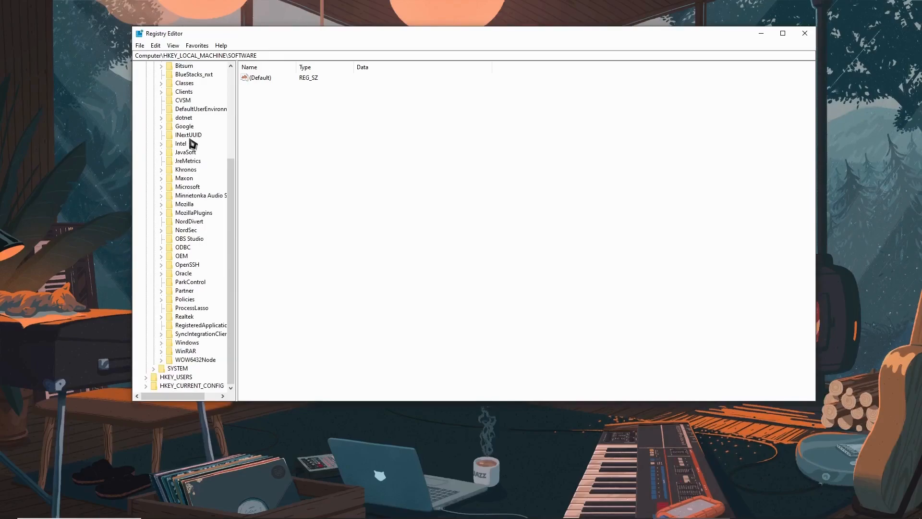
double_click(194, 187)
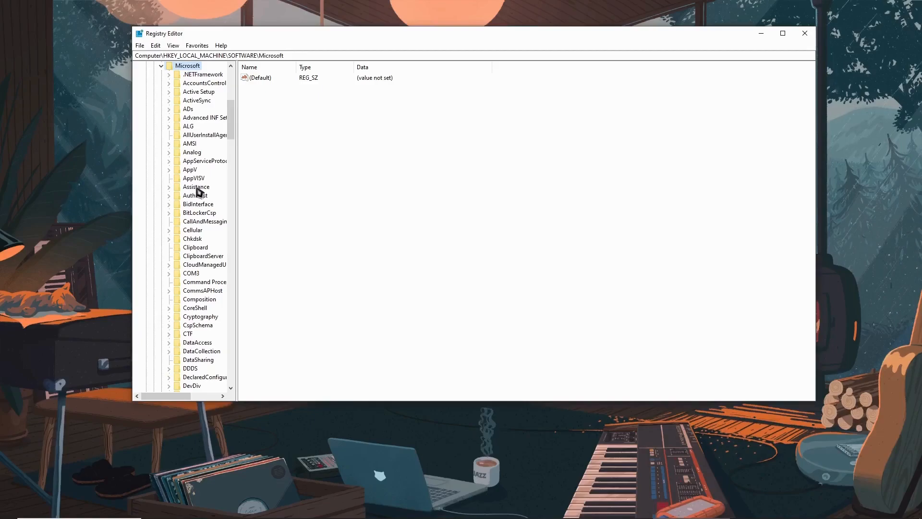
scroll(198, 191, "down", 12)
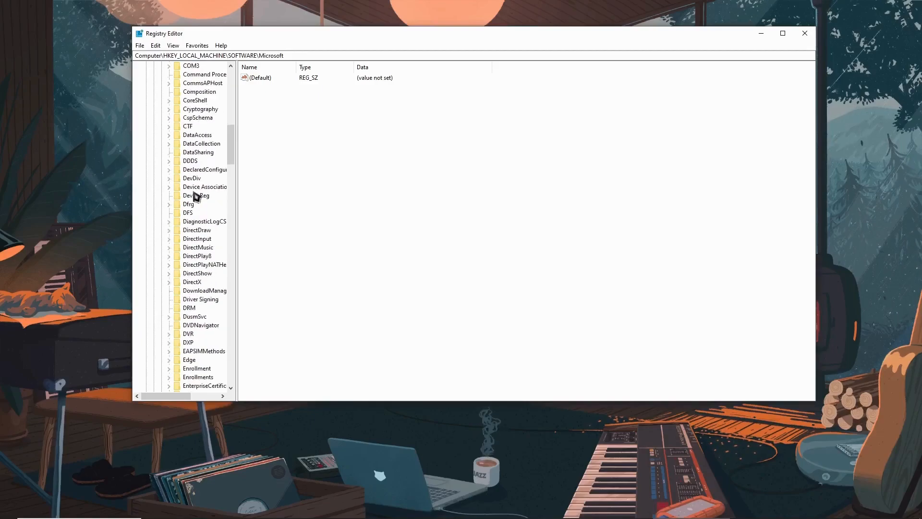
scroll(196, 195, "down", 16)
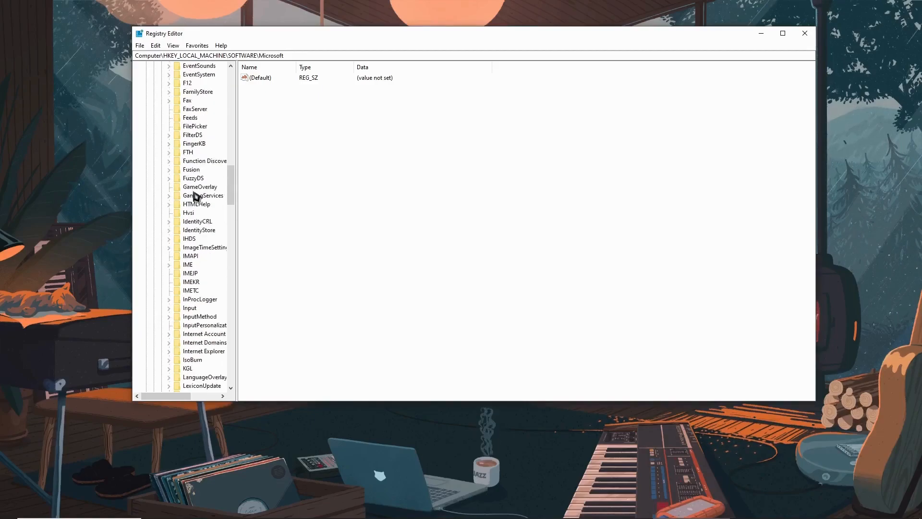
scroll(196, 195, "down", 9)
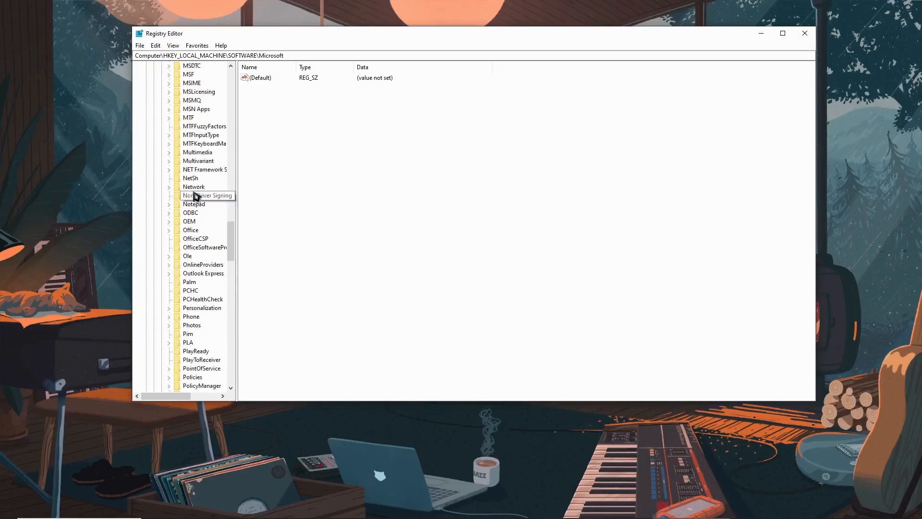
scroll(195, 192, "down", 14)
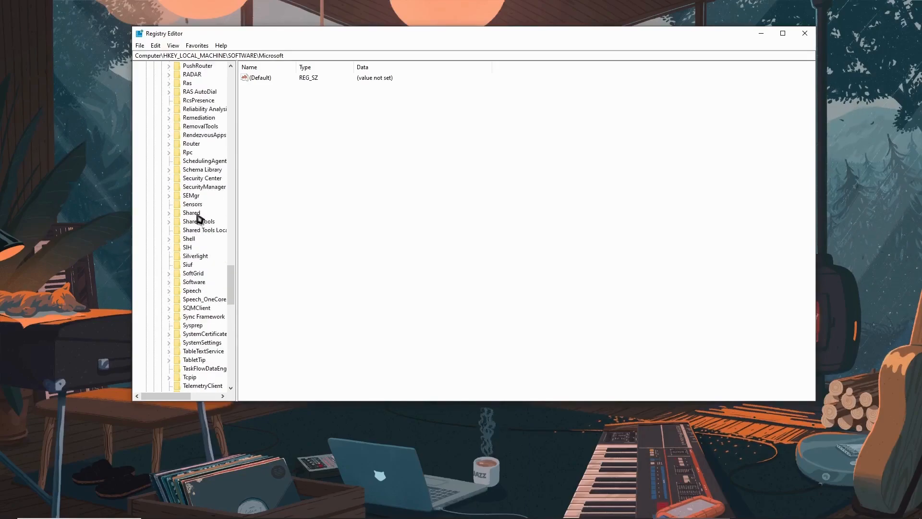
scroll(199, 219, "down", 11)
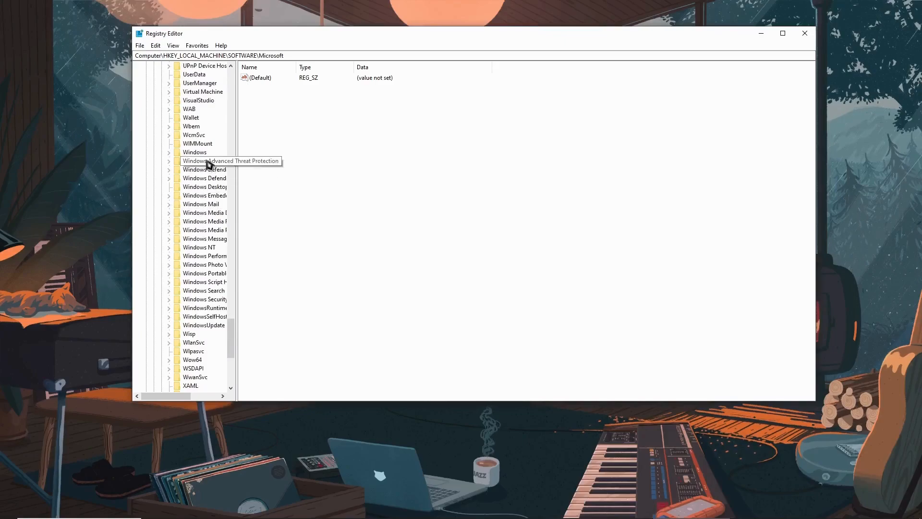
left_click(206, 152)
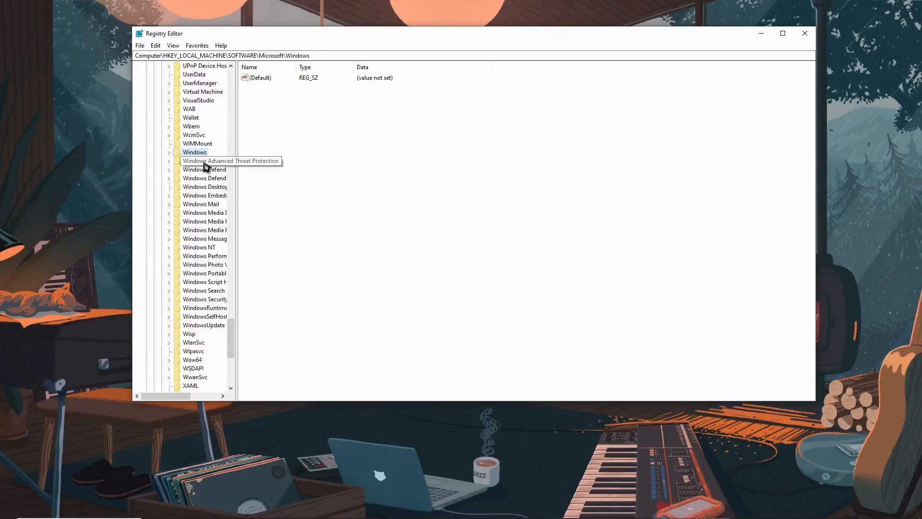
double_click(197, 153)
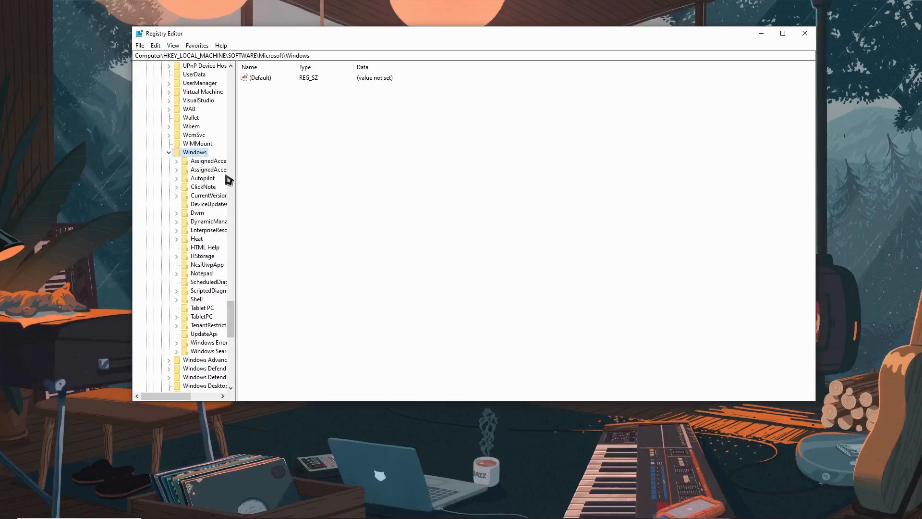
left_click(196, 214)
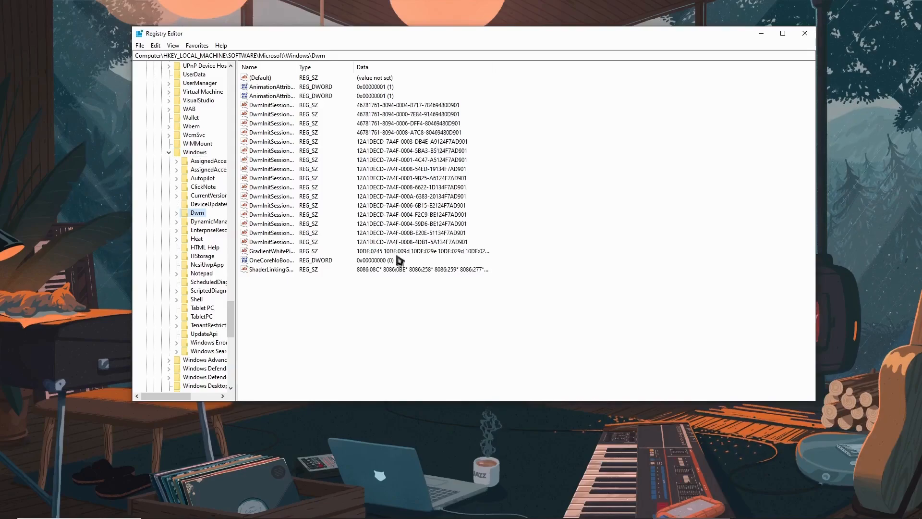
Create a new DWORD (32-bit) value in Dwm named OverlayTestMode
right_click(272, 302)
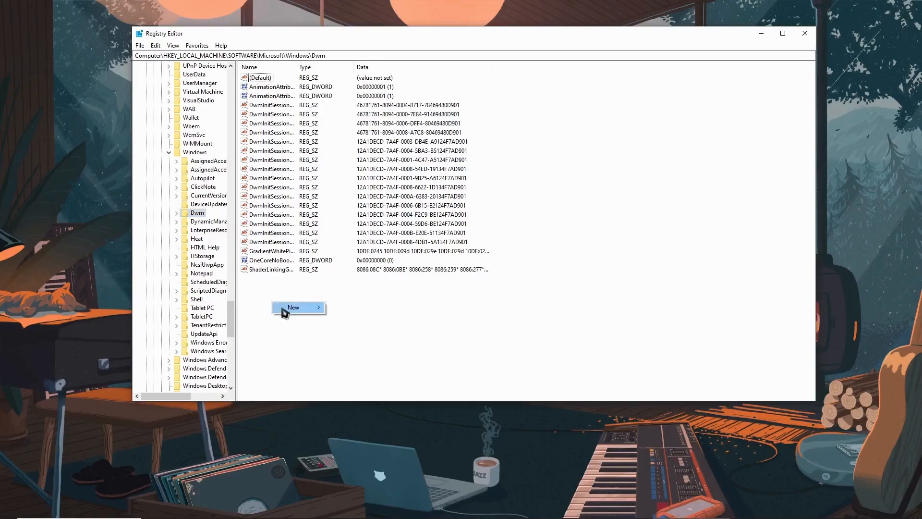
mouse_move(284, 311)
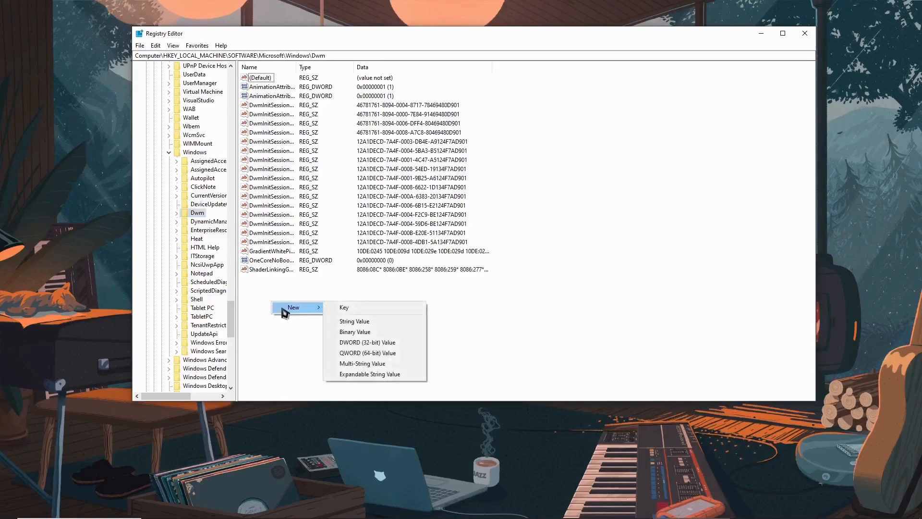
left_click(368, 343)
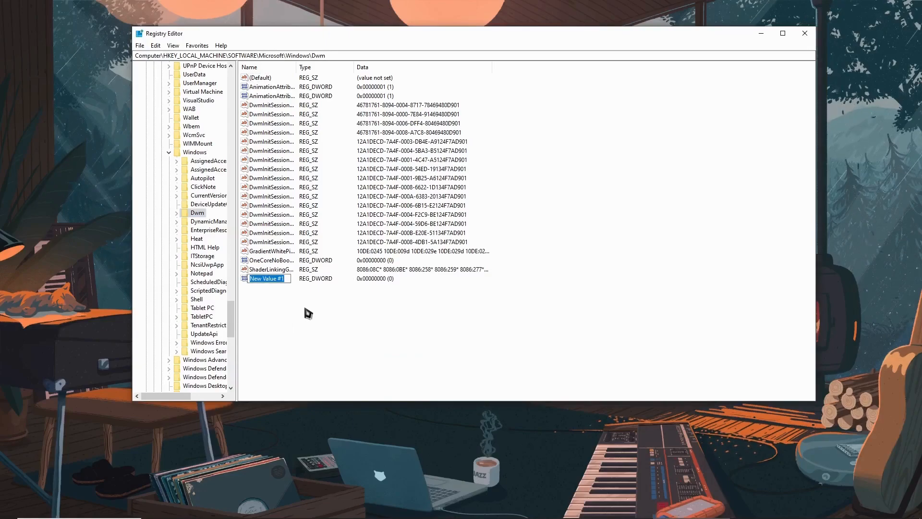
key("BackSpace")
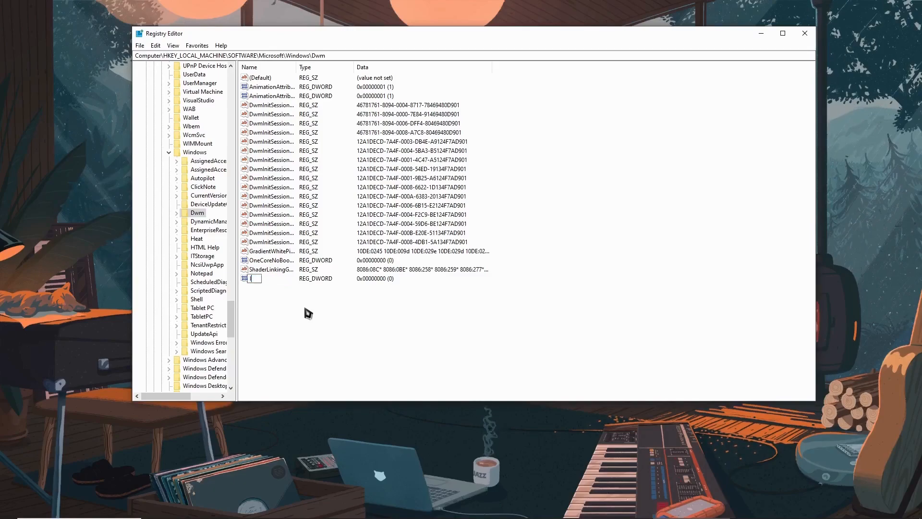
type("Over")
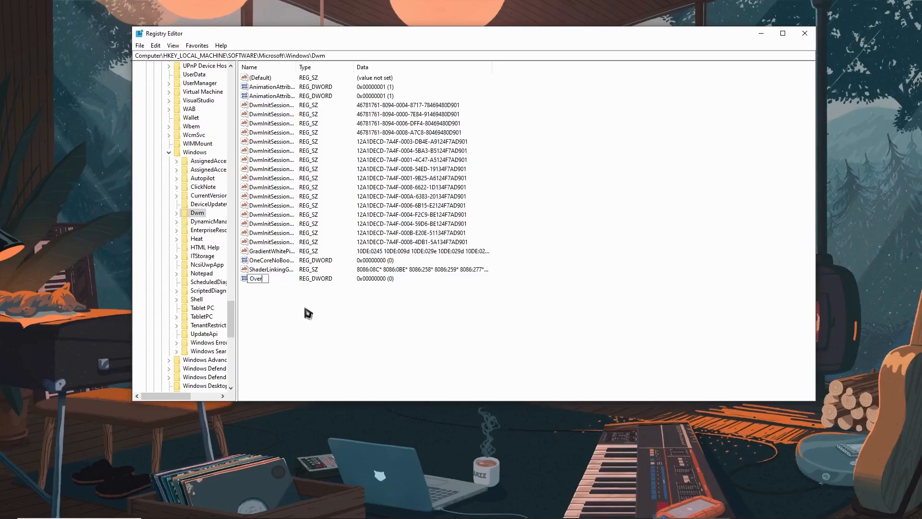
type("layTestMode")
key("Return")
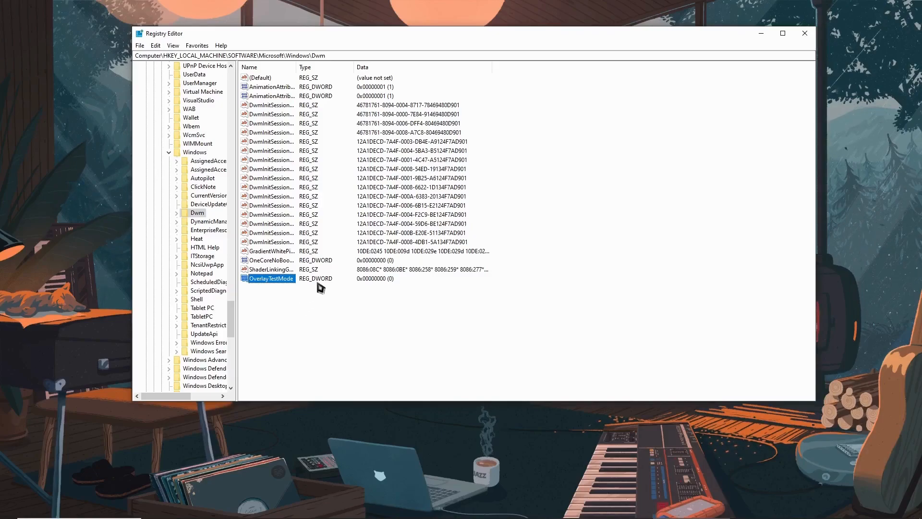
Change OverlayTestMode's value data from 0 to 5
left_click(279, 298)
double_click(262, 279)
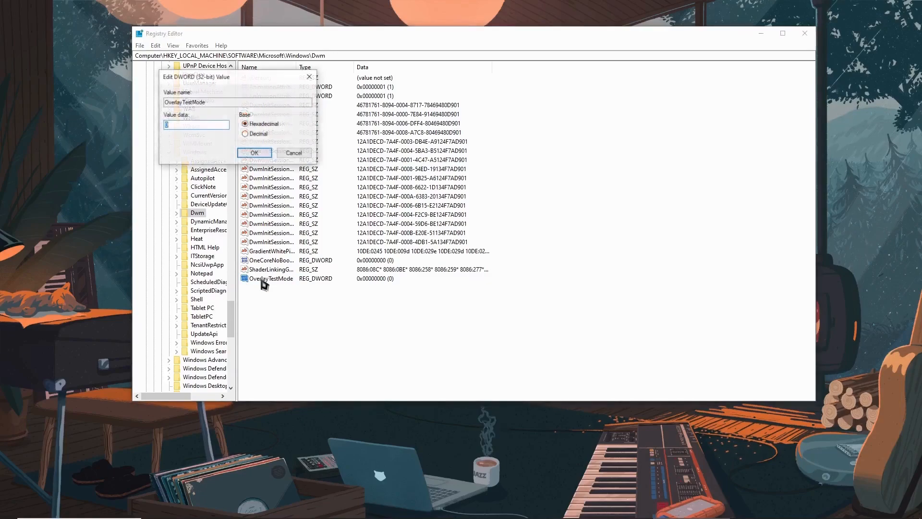
left_click_drag(217, 81, 377, 302)
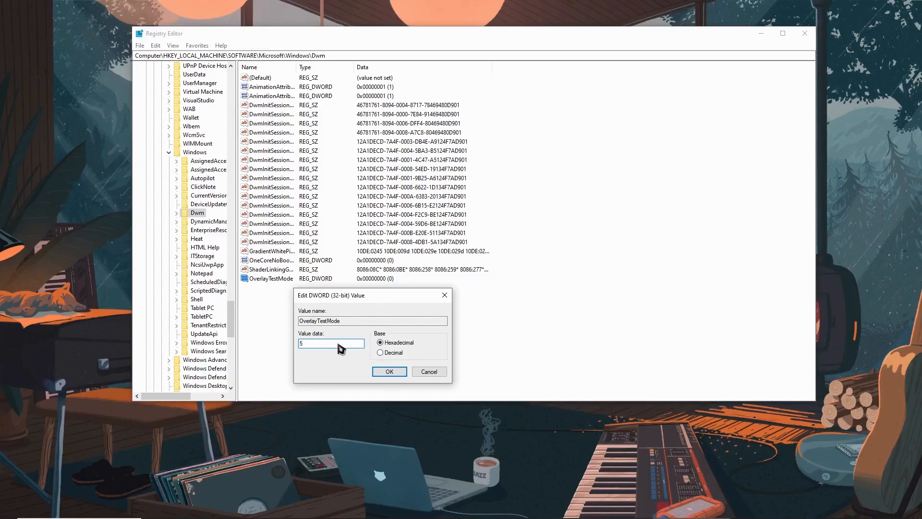
left_click(390, 375)
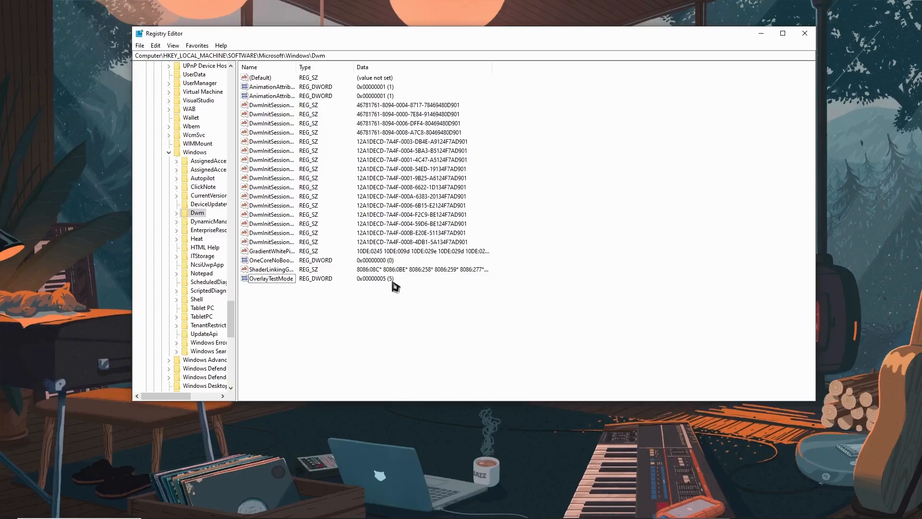
Close Registry Editor and reopen it by searching 'regis' in Windows search
left_click(813, 39)
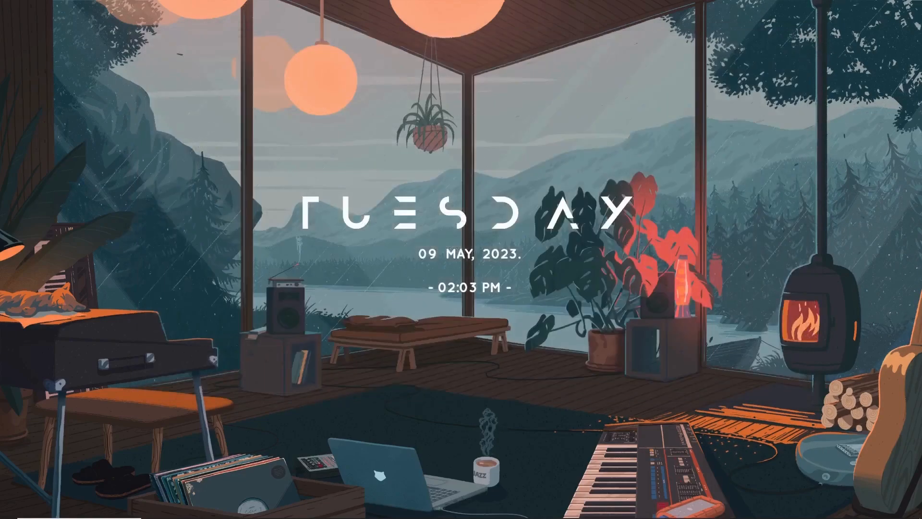
left_click(10, 511)
left_click(529, 307)
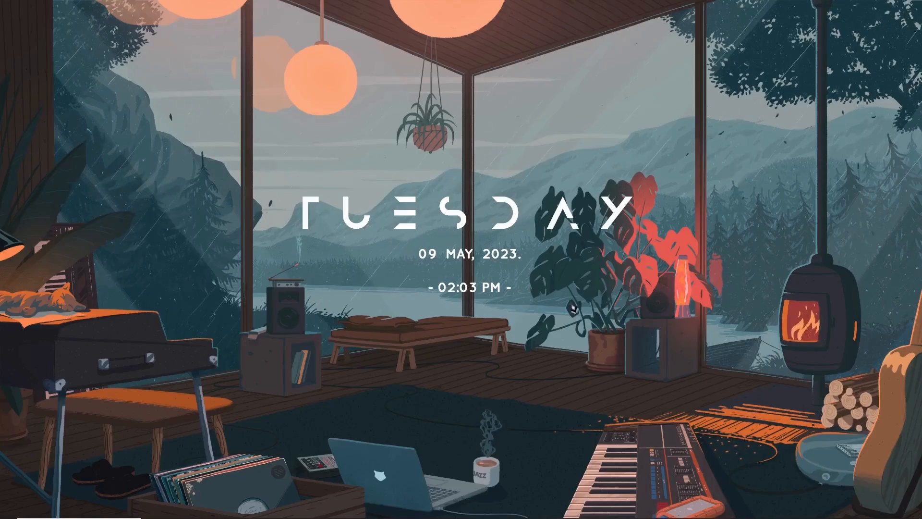
mouse_move(596, 518)
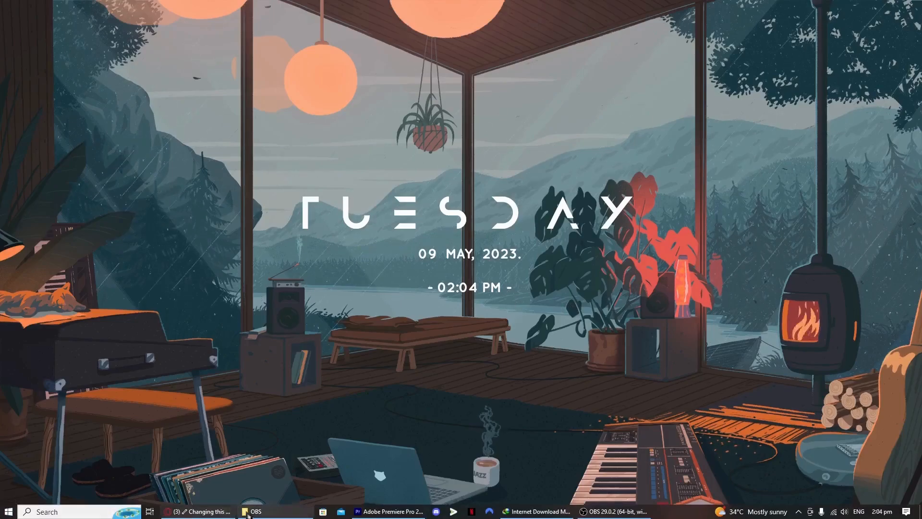
left_click(73, 511)
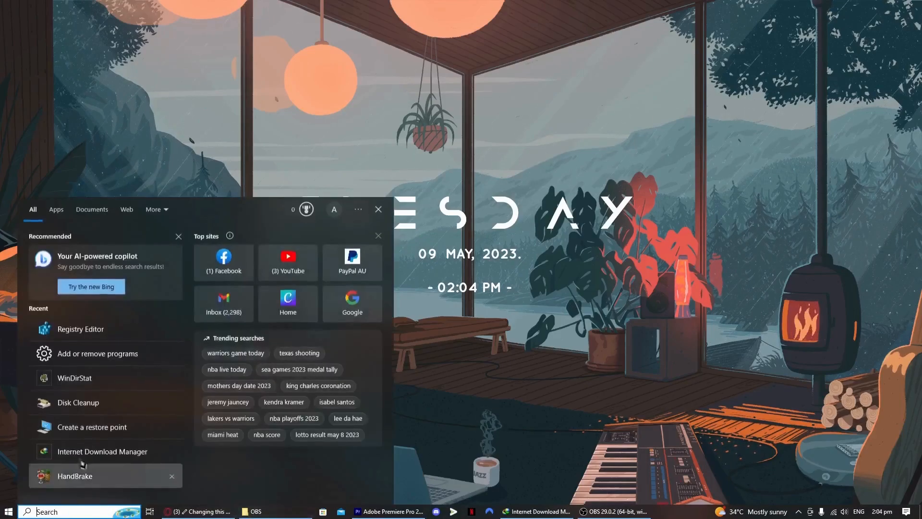
type("regist")
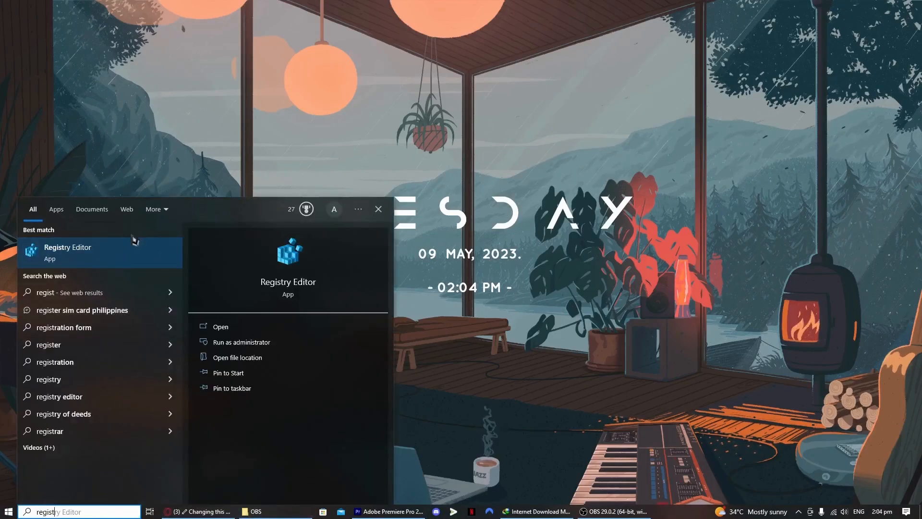
left_click(137, 254)
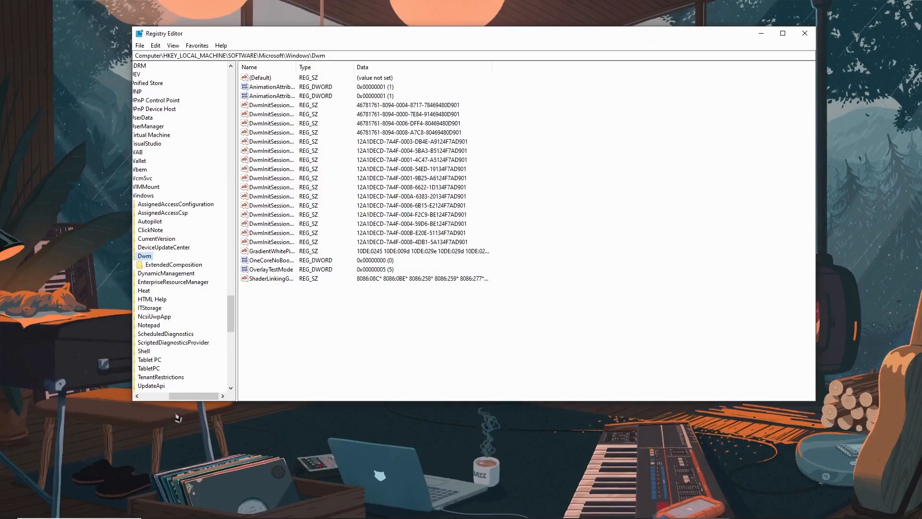
left_click_drag(182, 396, 154, 397)
scroll(182, 240, "up", 7)
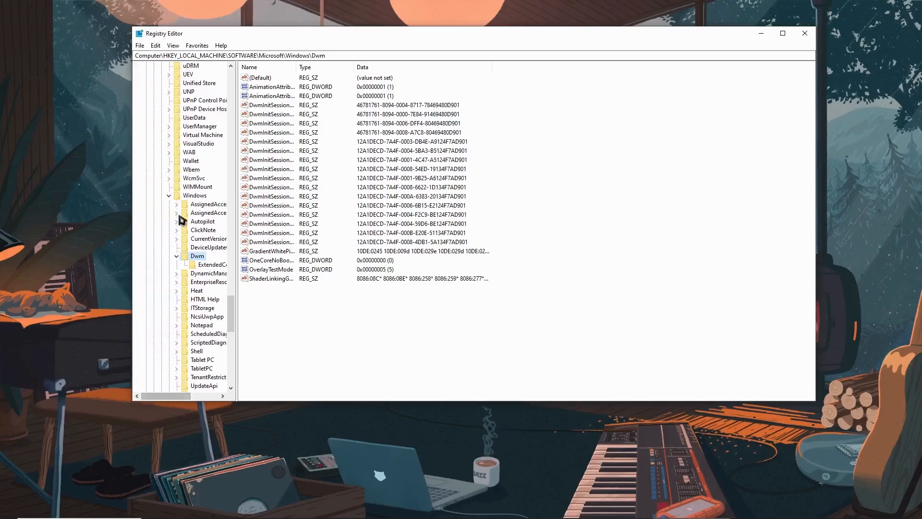
left_click_drag(231, 286, 243, 80)
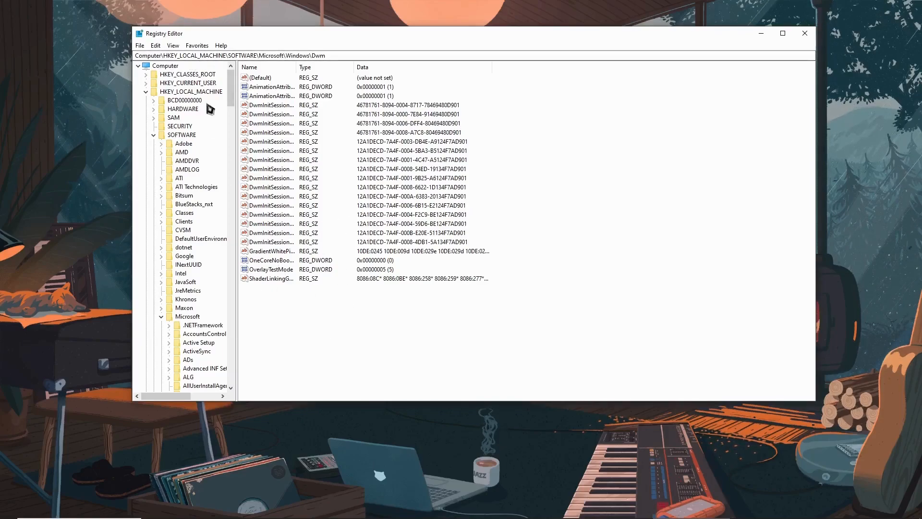
left_click(264, 271)
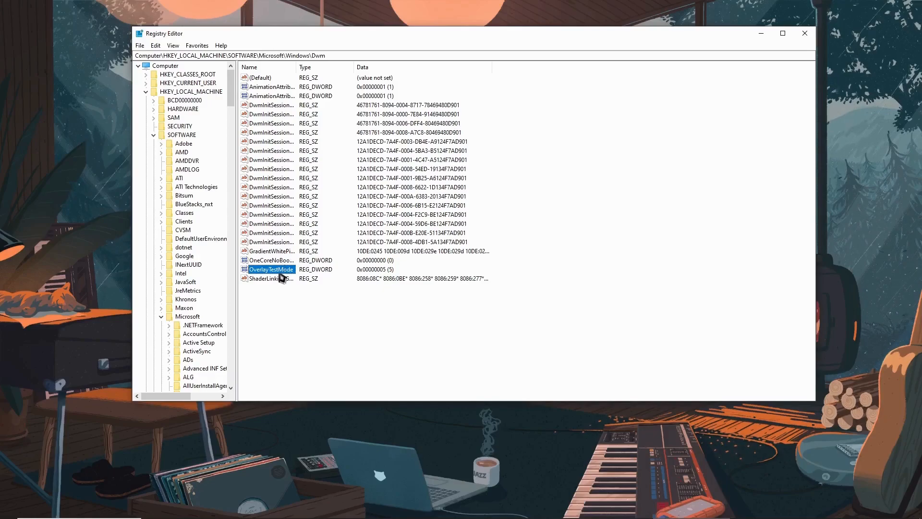
Delete the OverlayTestMode value from Dwm, confirming with Yes
right_click(267, 276)
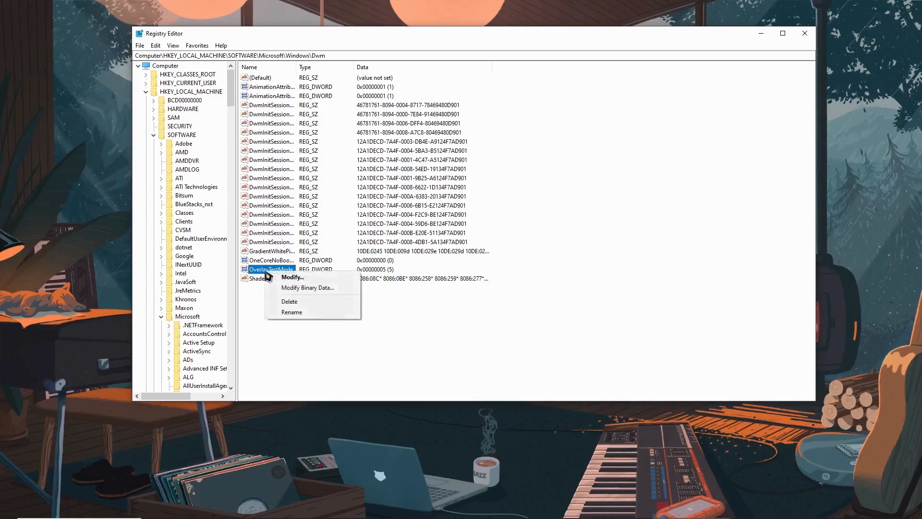
left_click(251, 292)
right_click(266, 276)
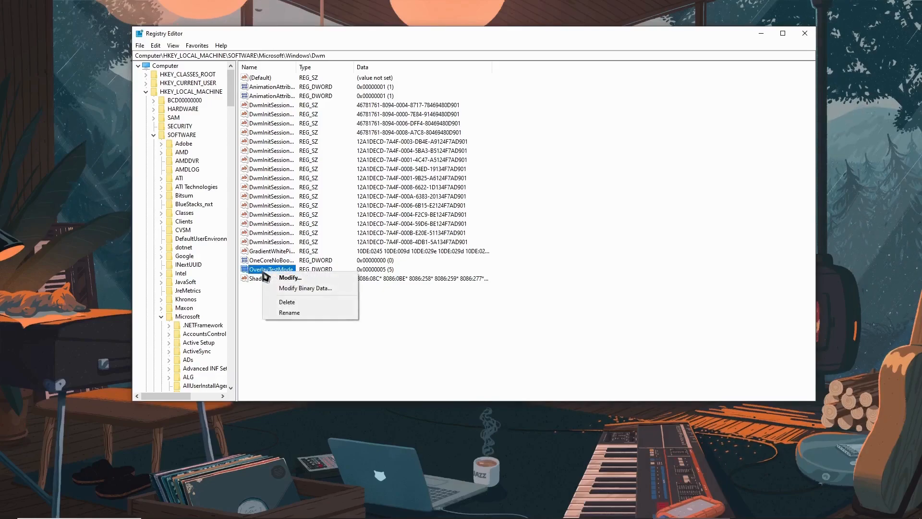
left_click(288, 302)
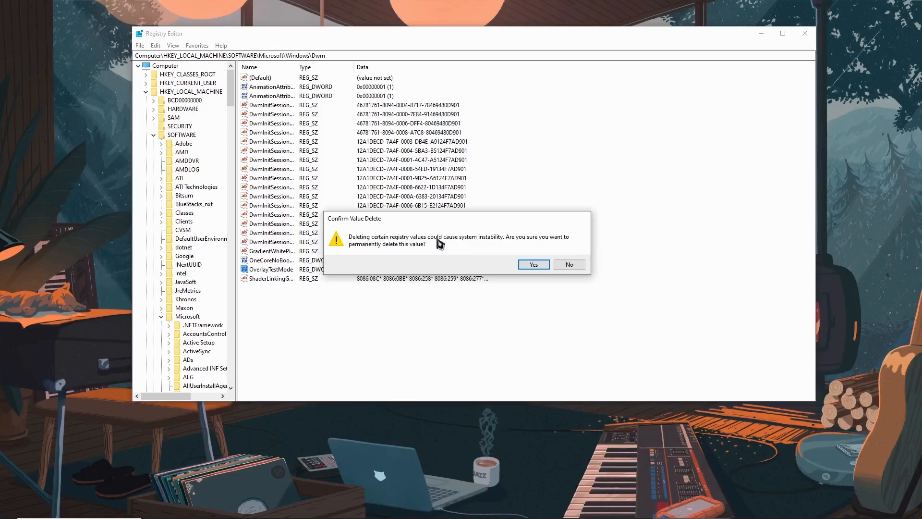
left_click(534, 265)
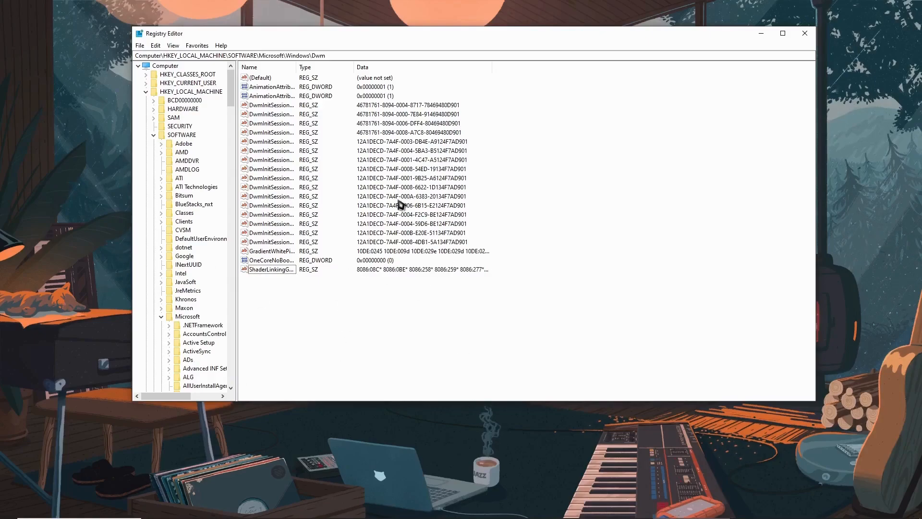
Collapse the tree to Computer, set up an All-range registry export named 'registrybackup', and close it
left_click(139, 66)
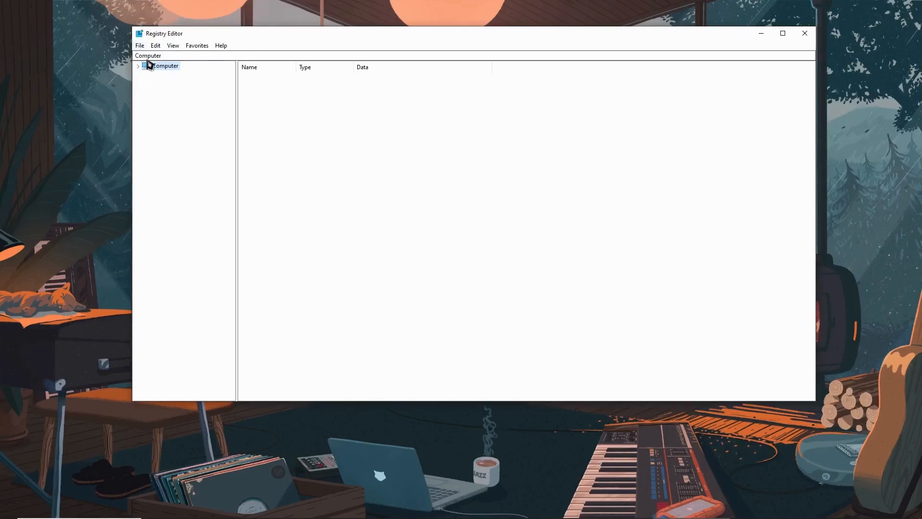
left_click(142, 47)
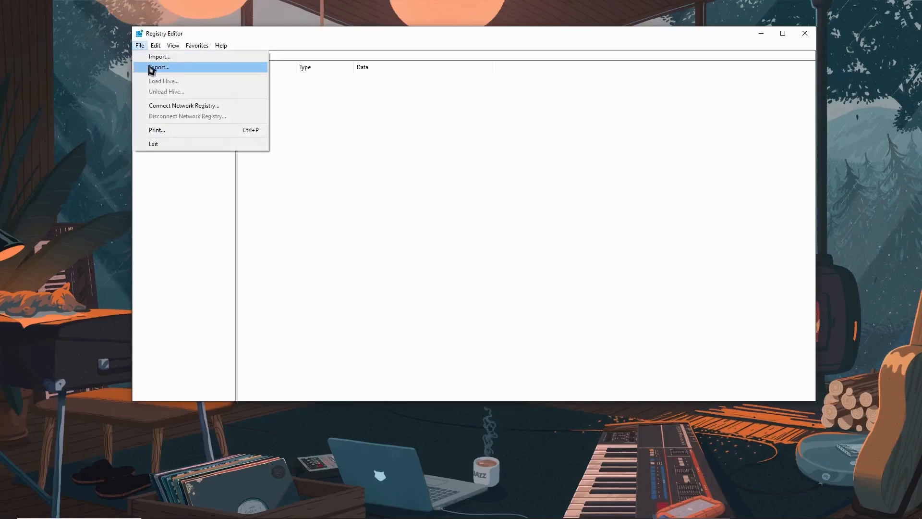
left_click(152, 69)
left_click_drag(222, 62, 402, 114)
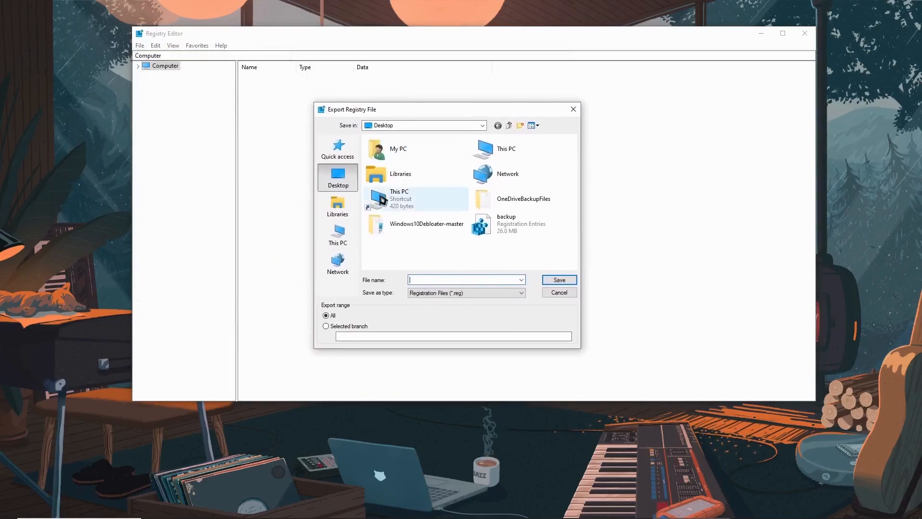
type("registrybackup")
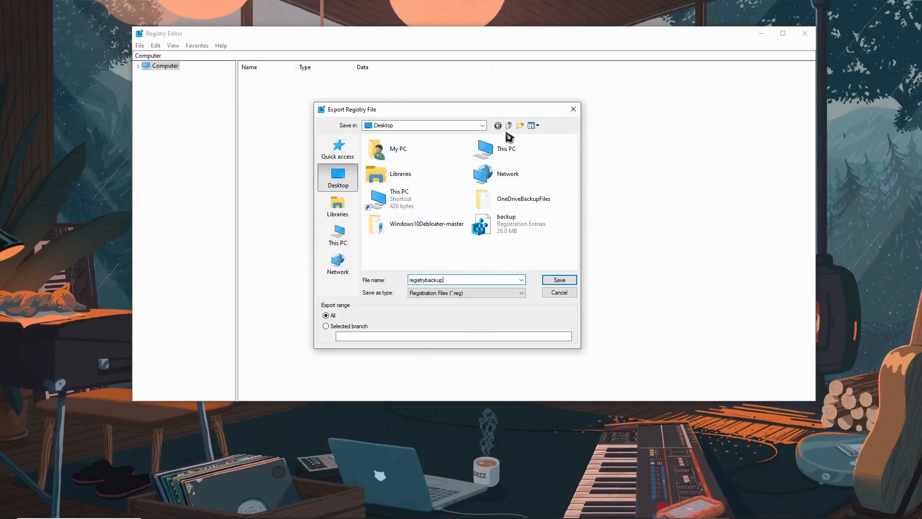
left_click(574, 110)
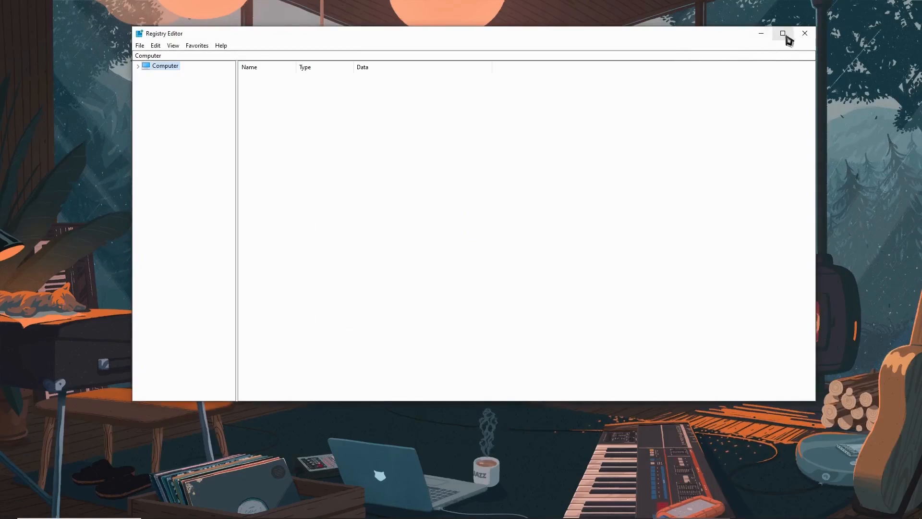
Close Registry Editor and search Google for 'display driver uninstall'
left_click(805, 33)
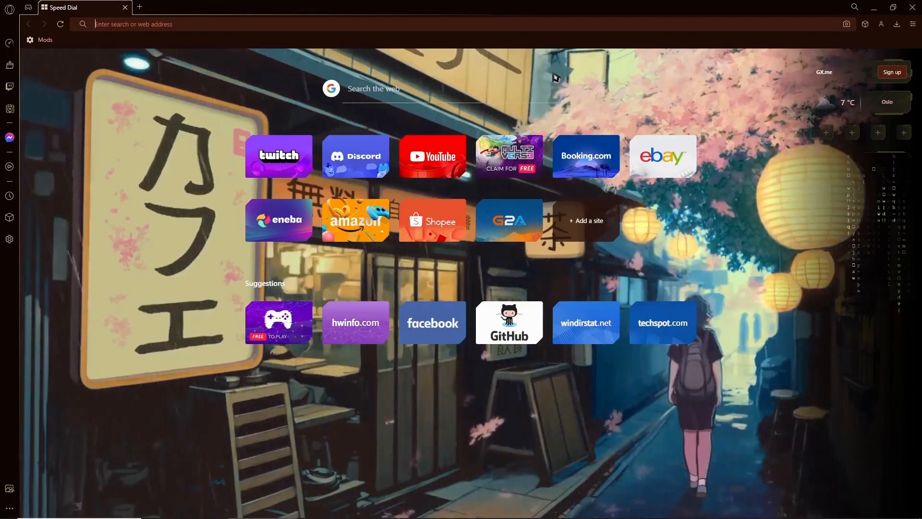
type("display driver uninstall d")
key("BackSpace")
key("Return")
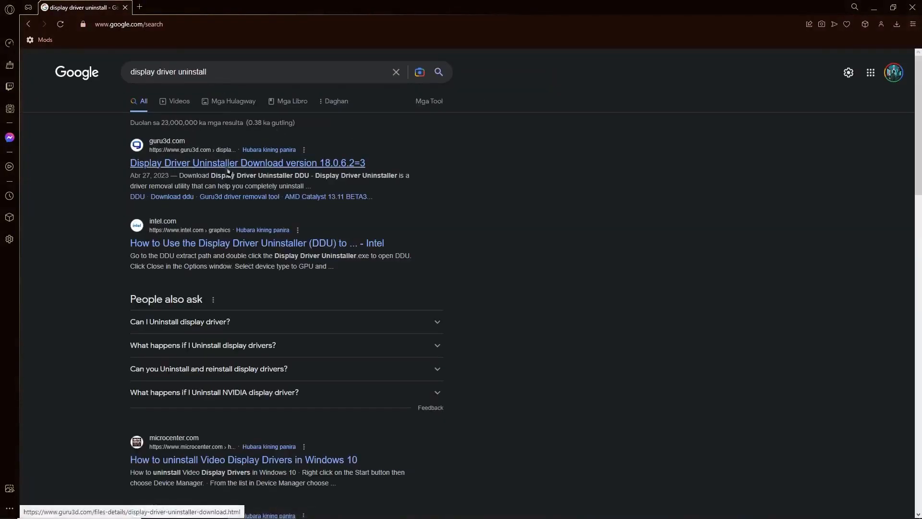
Show image results and preview the first Guru3D Display Driver Uninstaller image
left_click(222, 106)
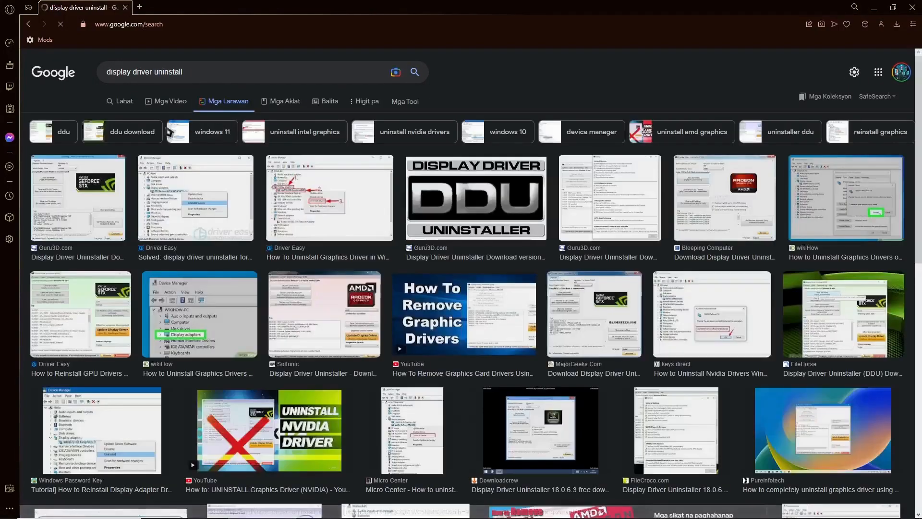
left_click(95, 218)
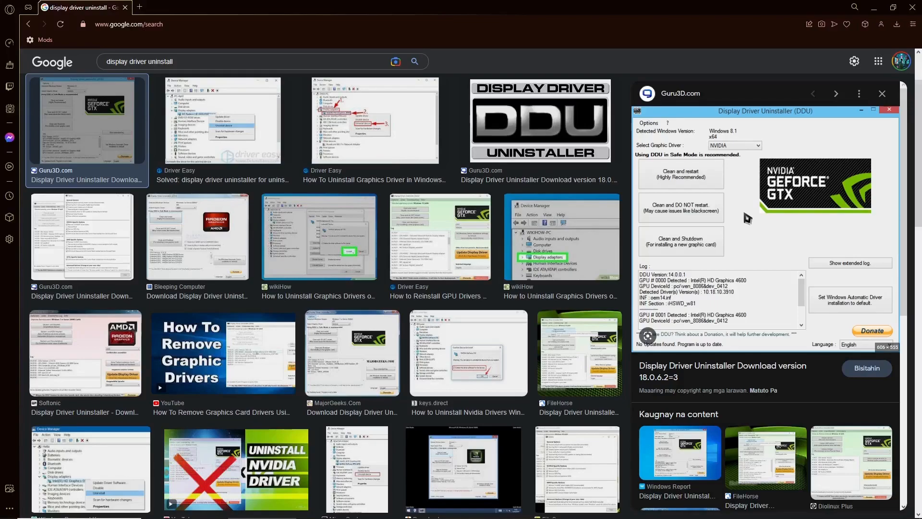
scroll(336, 192, "up", 2)
Back on All results, replace the query with 'nvcleanstall' and run the suggested search
left_click(120, 106)
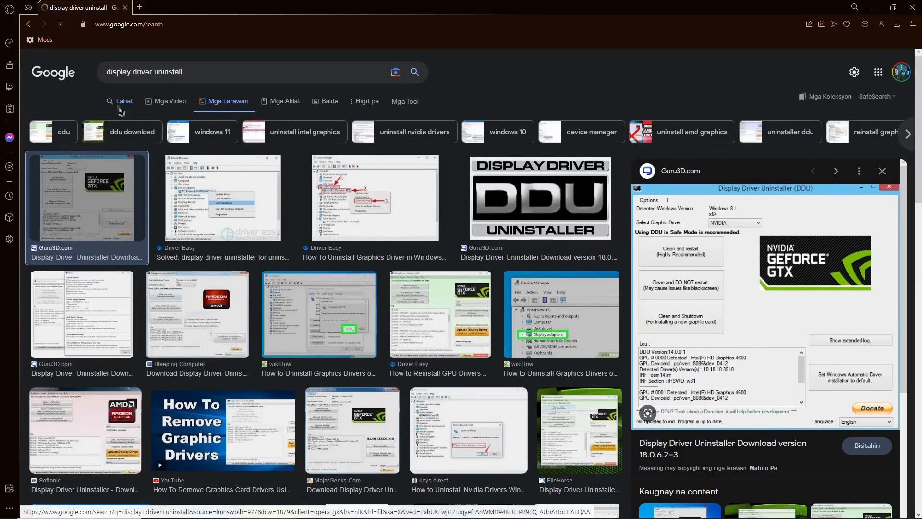
left_click_drag(224, 81, 155, 85)
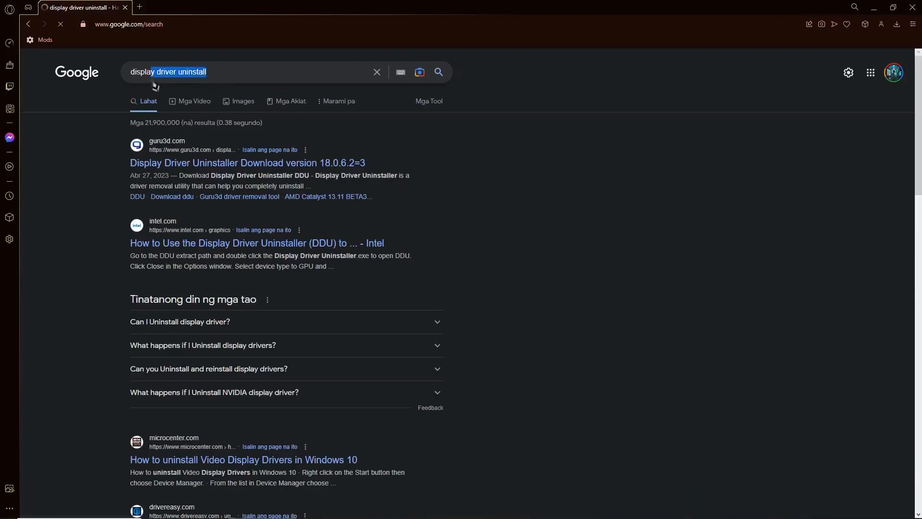
key("BackSpace")
type("dv")
type("c")
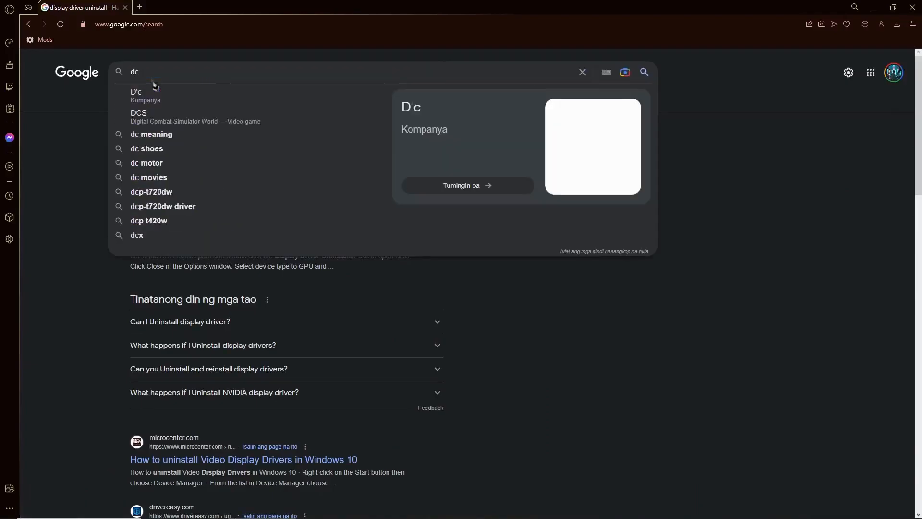
key("BackSpace")
type("vcleanstall")
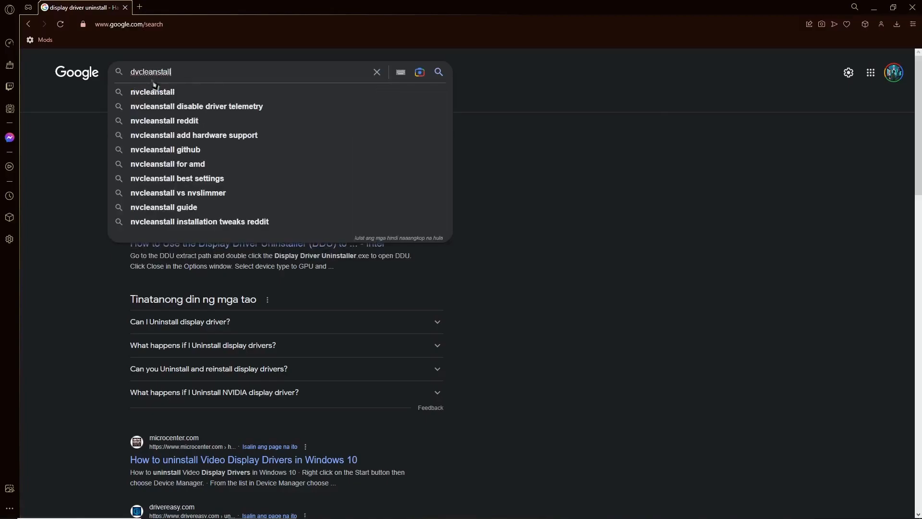
key("BackSpace")
key("BackSpace")
key("BackSpace")
key("BackSpace")
key("BackSpace")
key("BackSpace")
key("BackSpace")
key("BackSpace")
key("BackSpace")
key("BackSpace")
key("BackSpace")
type("nvcleans")
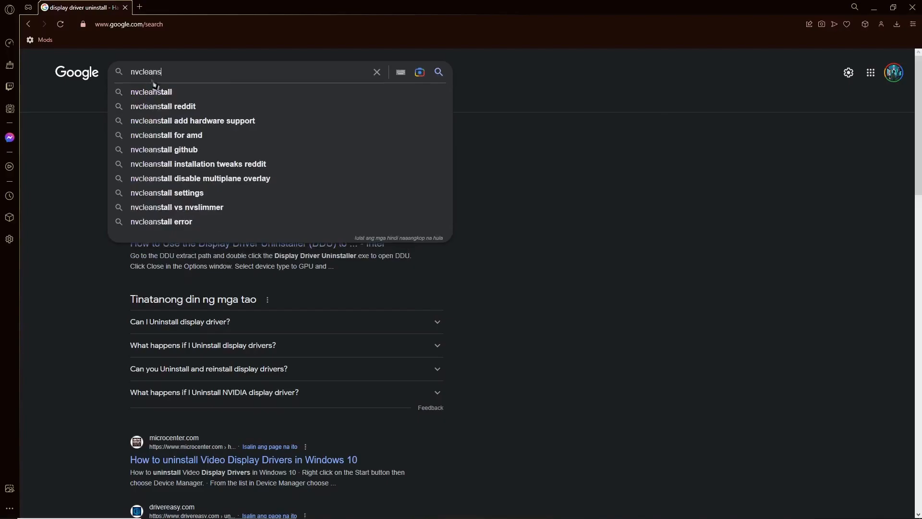
left_click(155, 88)
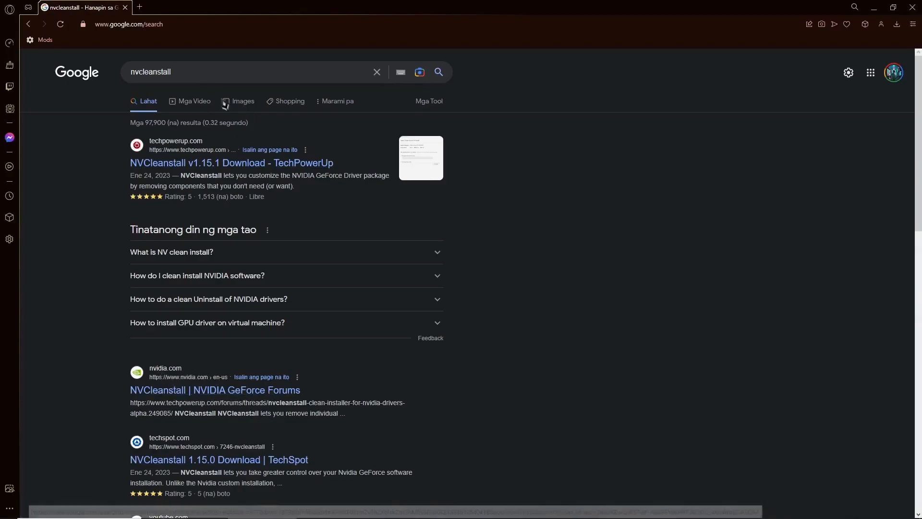
left_click(224, 391)
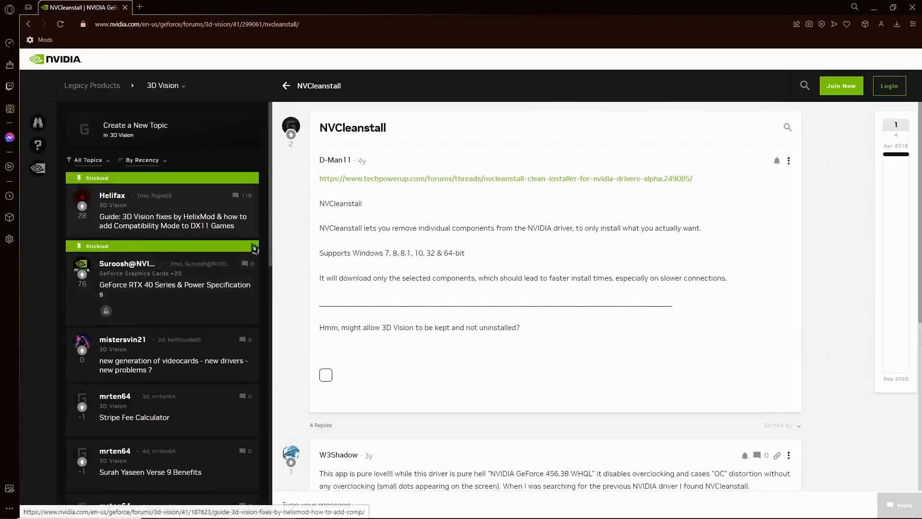
left_click(427, 183)
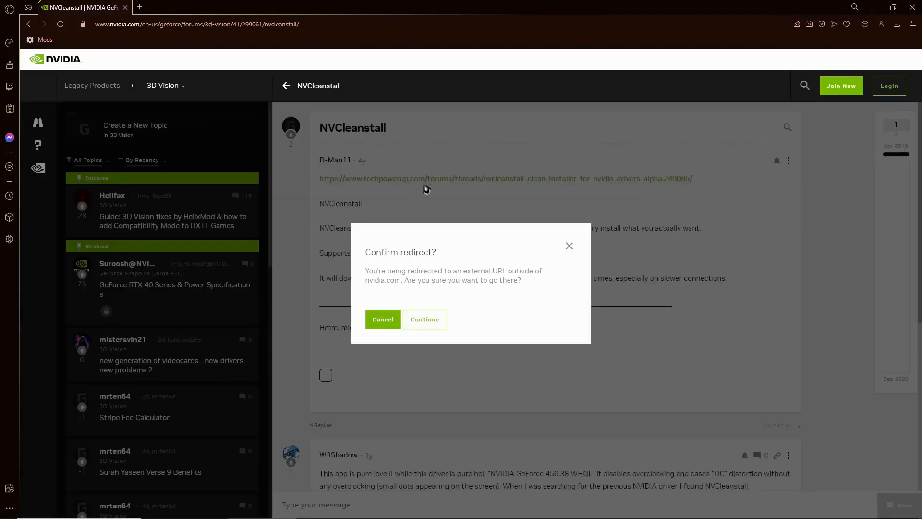
left_click(570, 246)
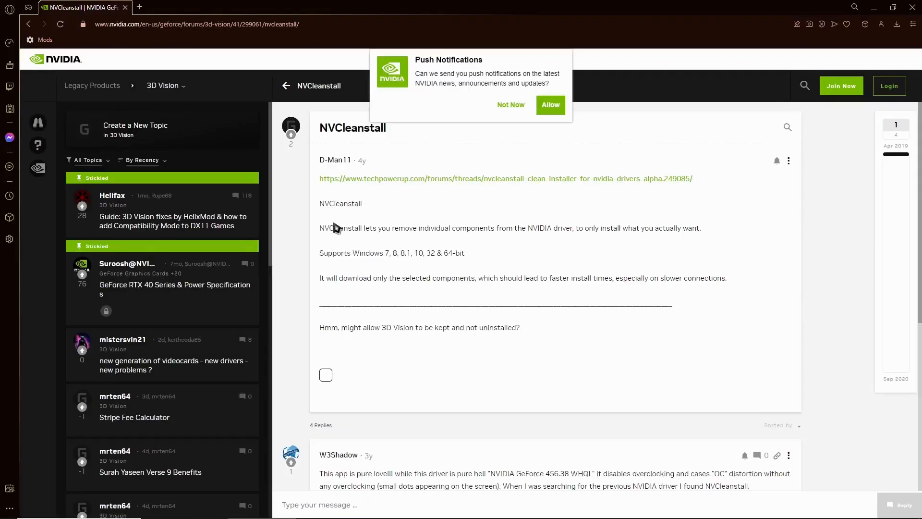
key("alt+Left")
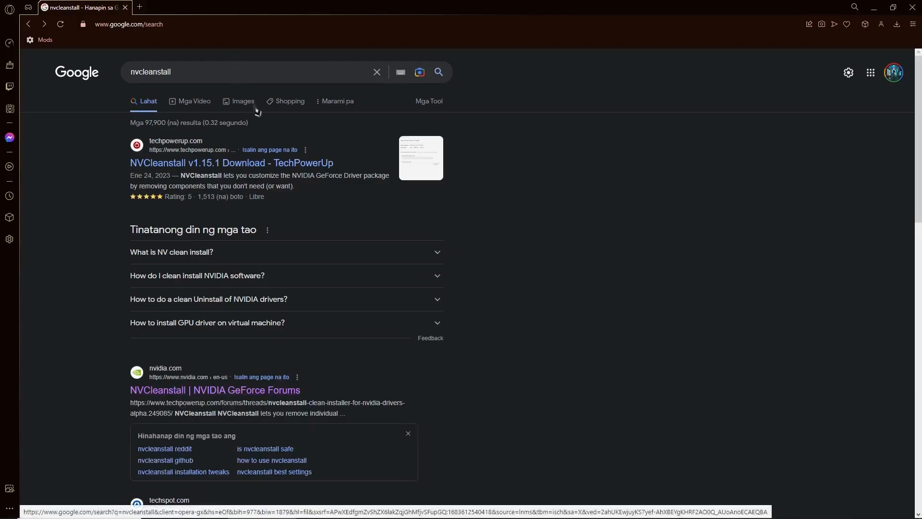
Show nvcleanstall image results and preview TechPowerUp's Select Components To Install screenshot
left_click(196, 104)
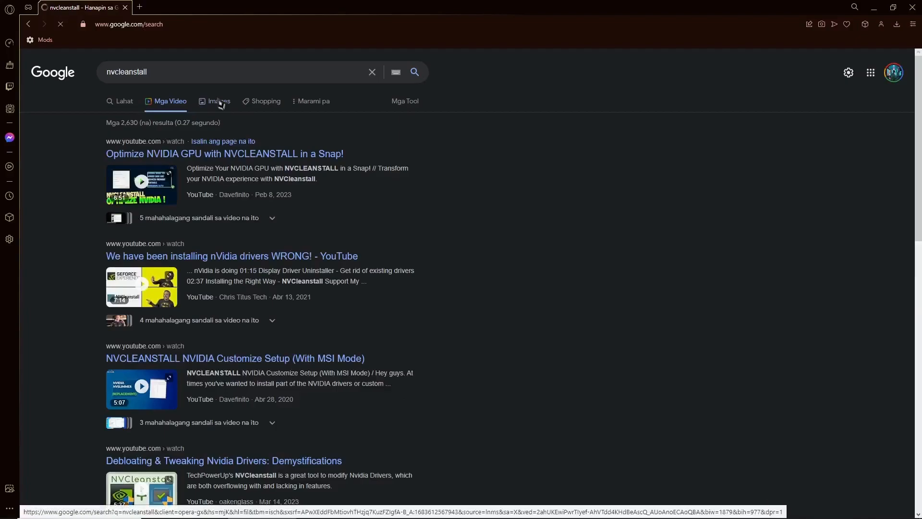
left_click(221, 102)
left_click(156, 196)
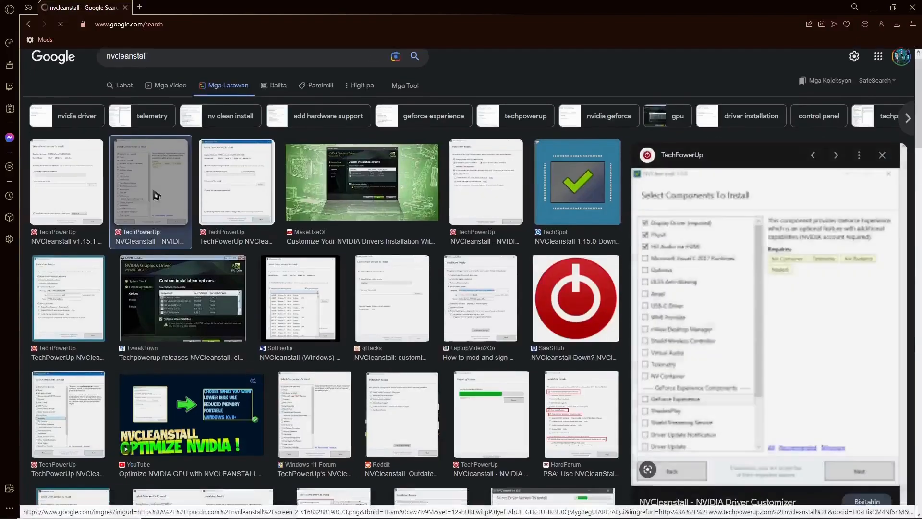